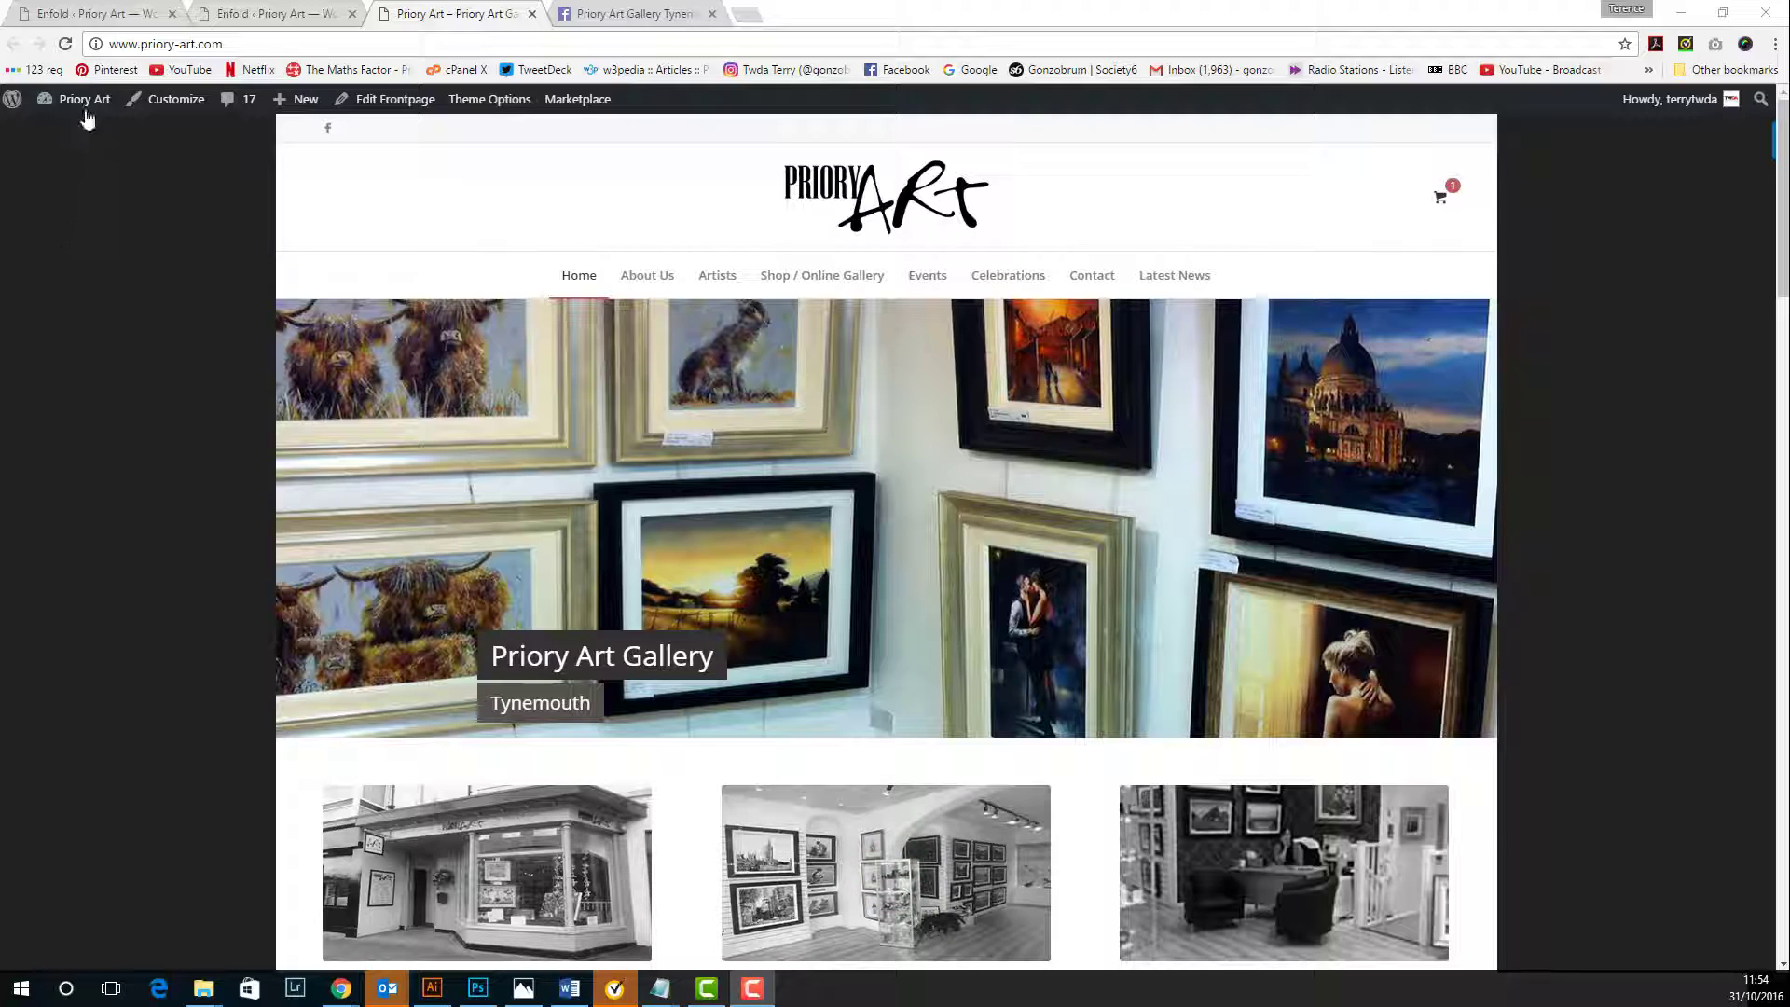
Go to the WordPress admin dashboard from the Priory Art front page
{"action": "mouse_move", "coordinate": [84, 98]}
{"action": "left_click", "coordinate": [67, 132]}
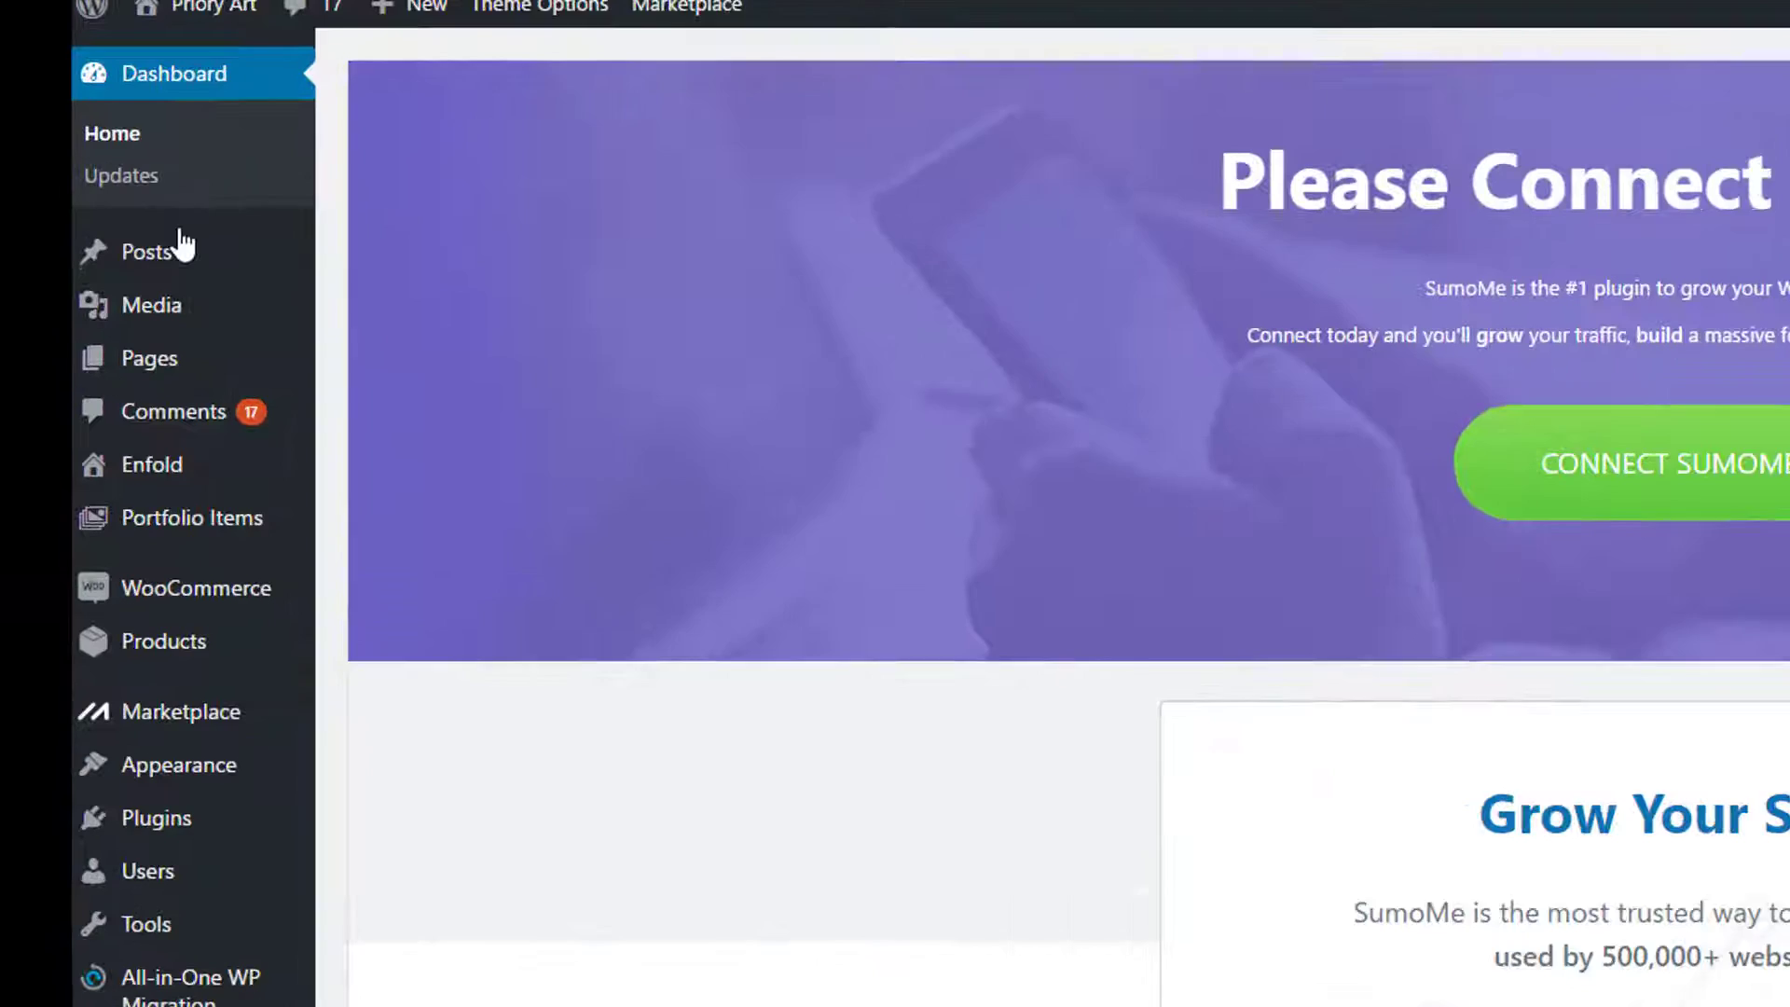
{"action": "mouse_move", "coordinate": [158, 252]}
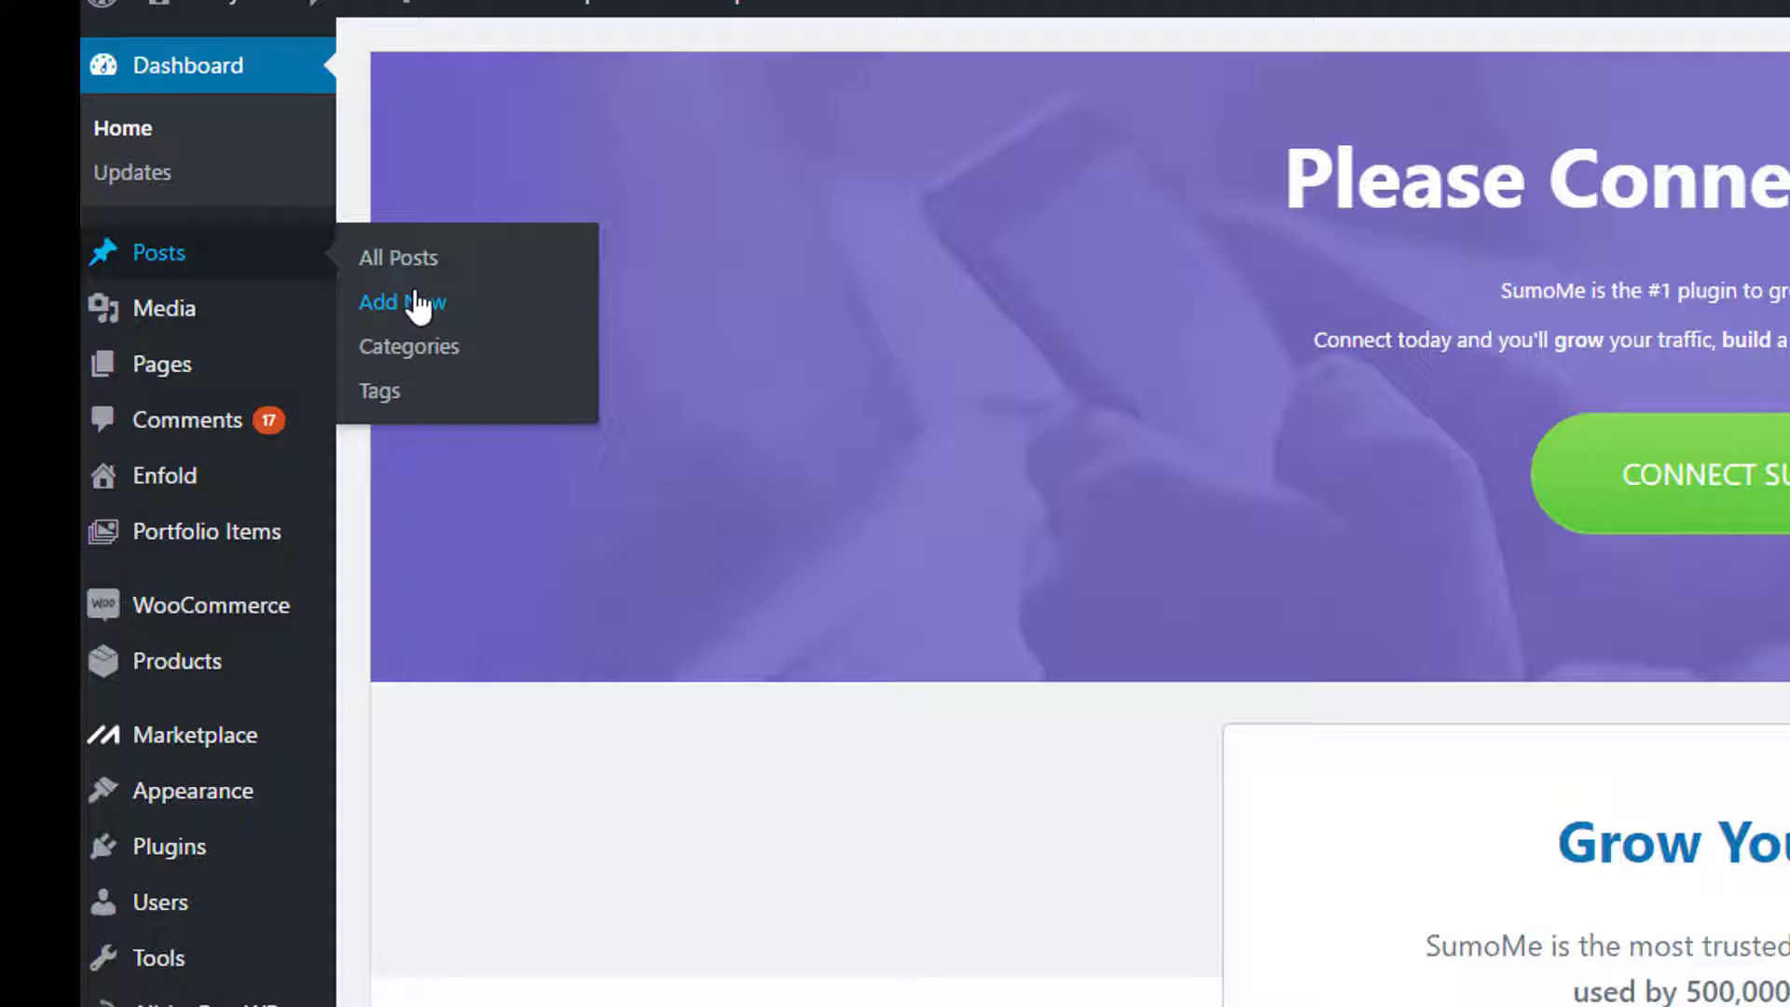
Start a new blog post from Posts > Add New
{"action": "left_click", "coordinate": [402, 302]}
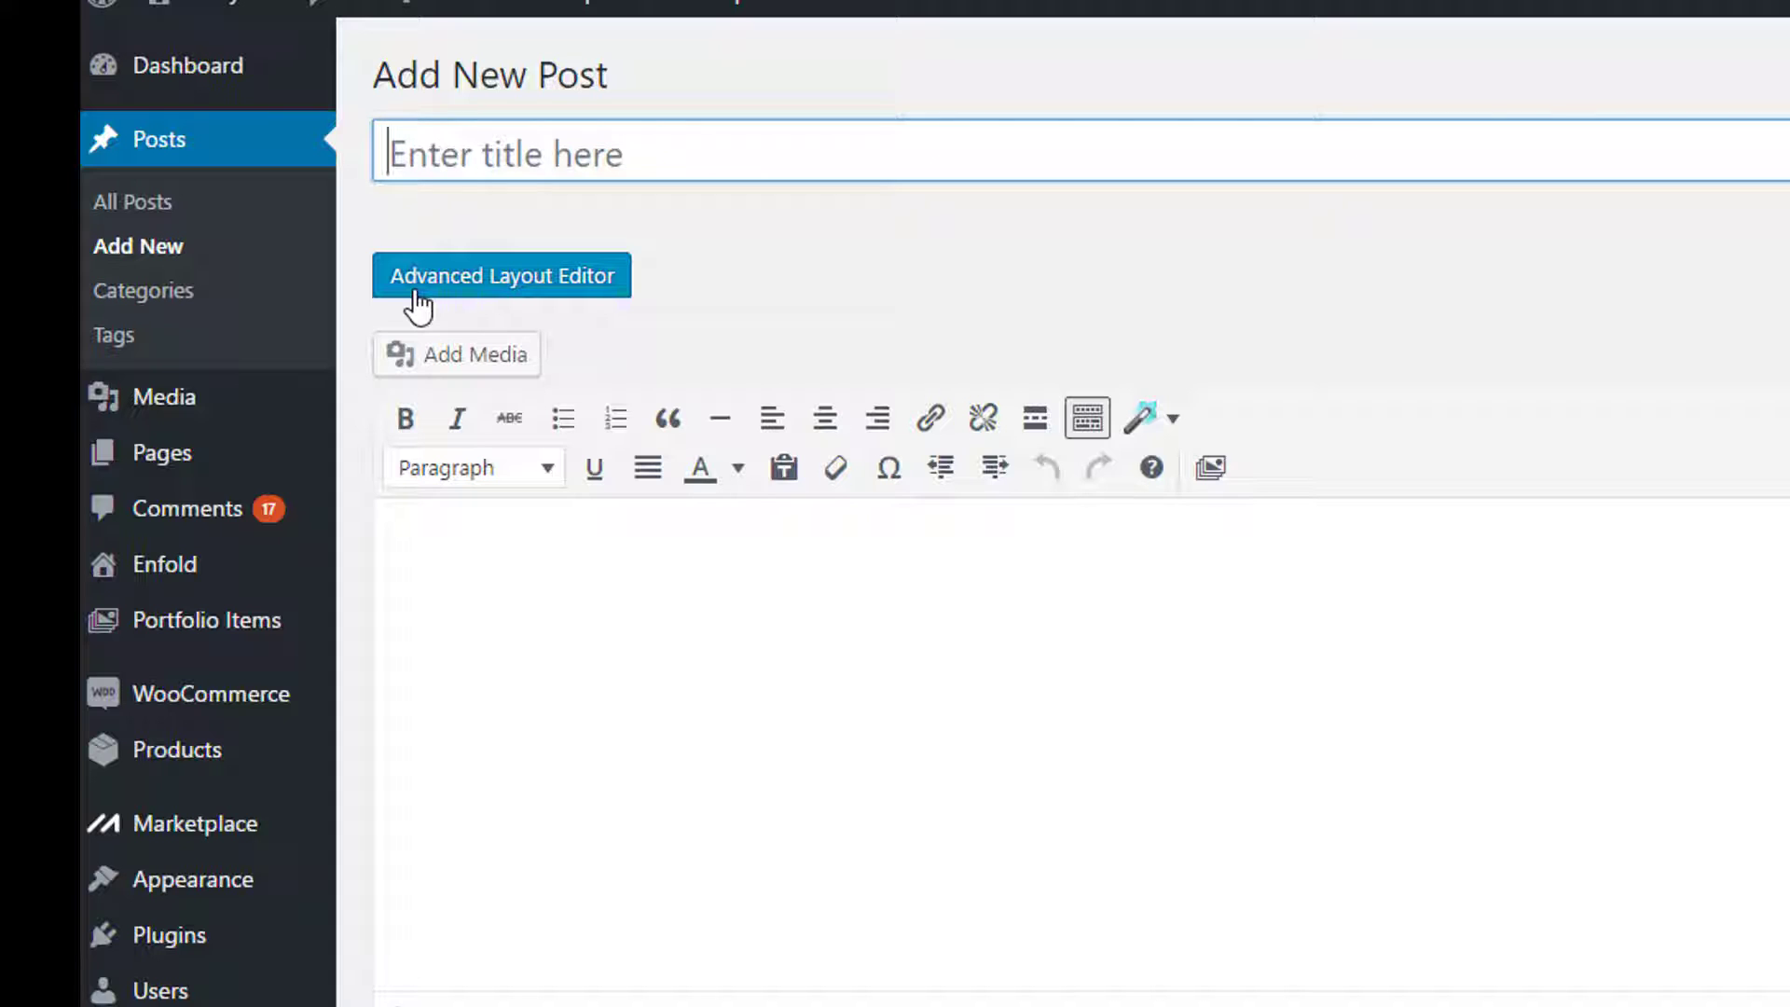
{"action": "type", "text": "terry test"}
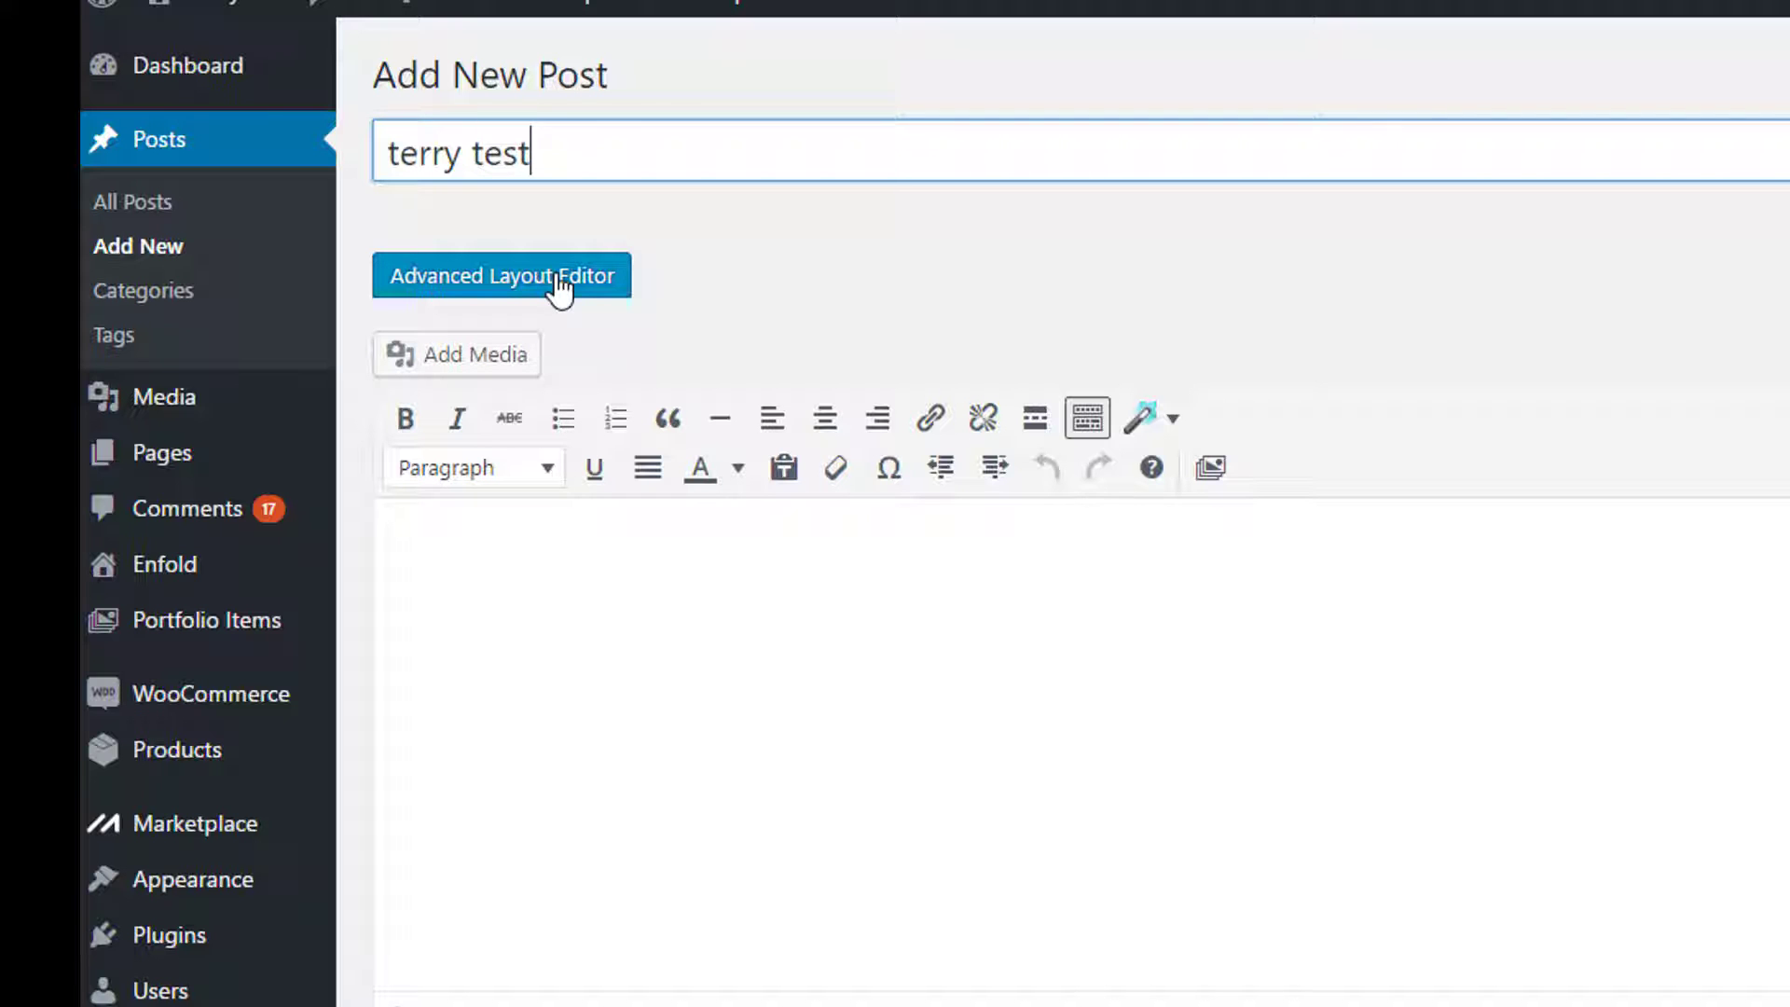
Switch the post to the Advanced Layout Editor and open the saved templates list
{"action": "left_click", "coordinate": [559, 286]}
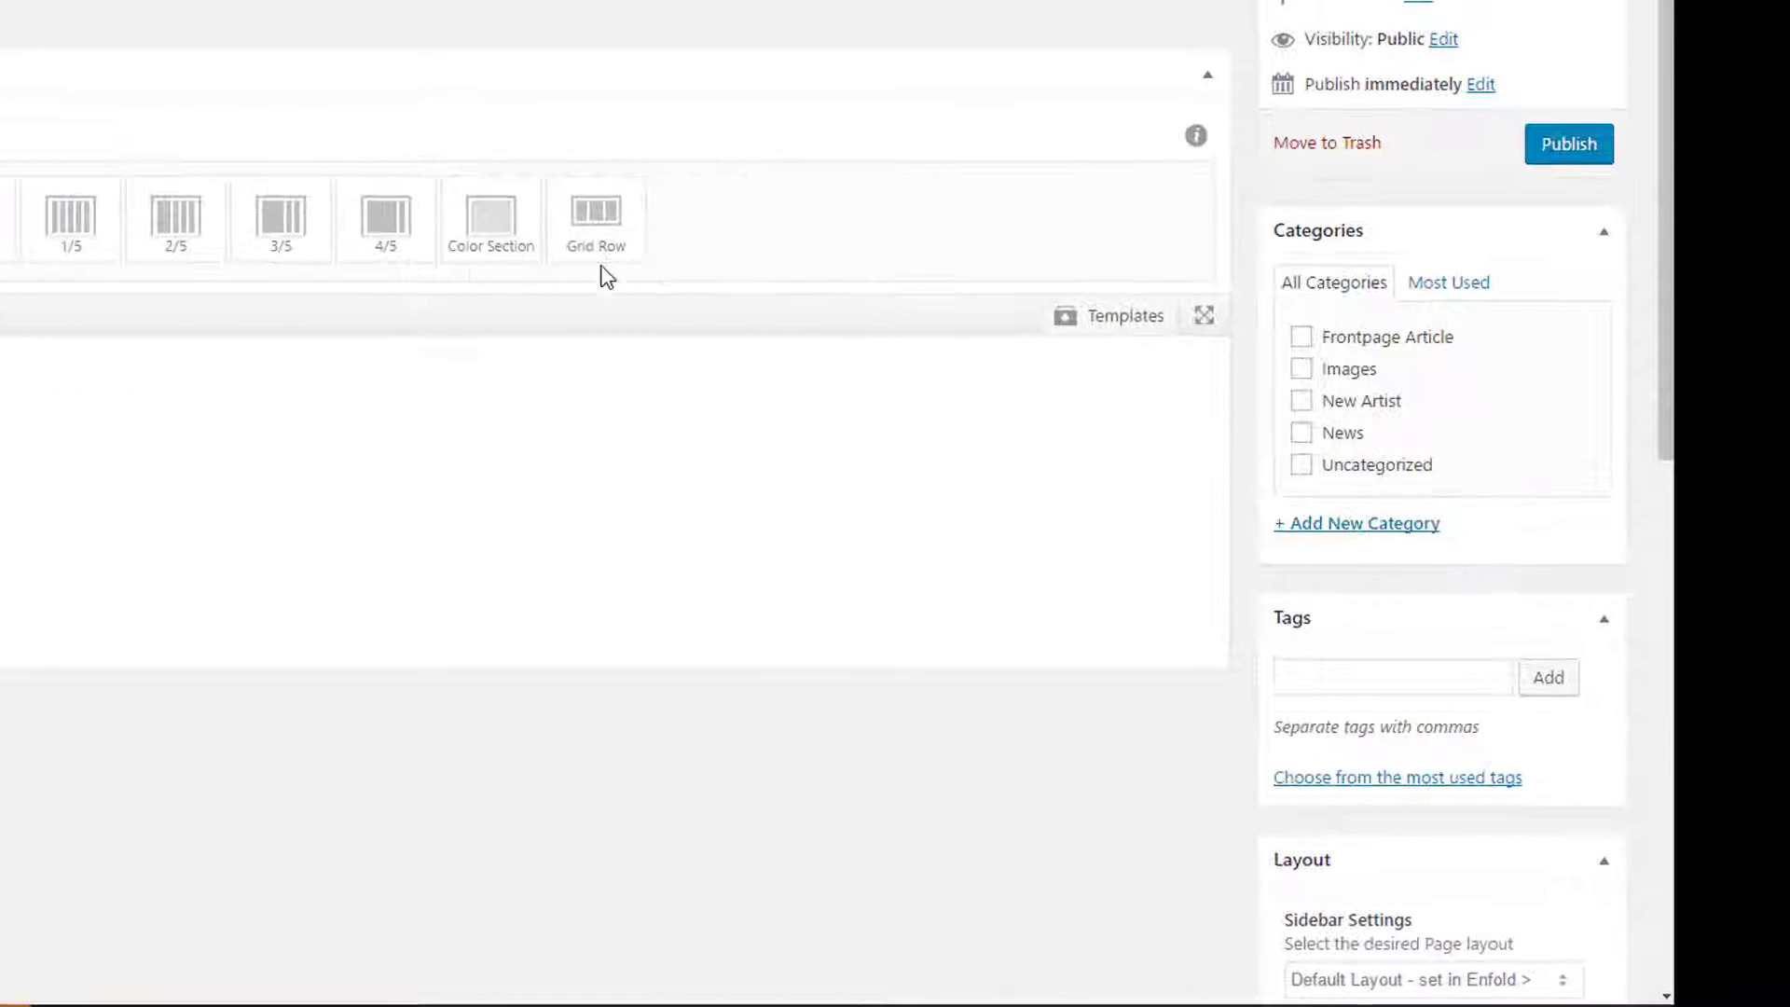
{"action": "left_click", "coordinate": [1118, 317]}
{"action": "mouse_move", "coordinate": [1357, 627]}
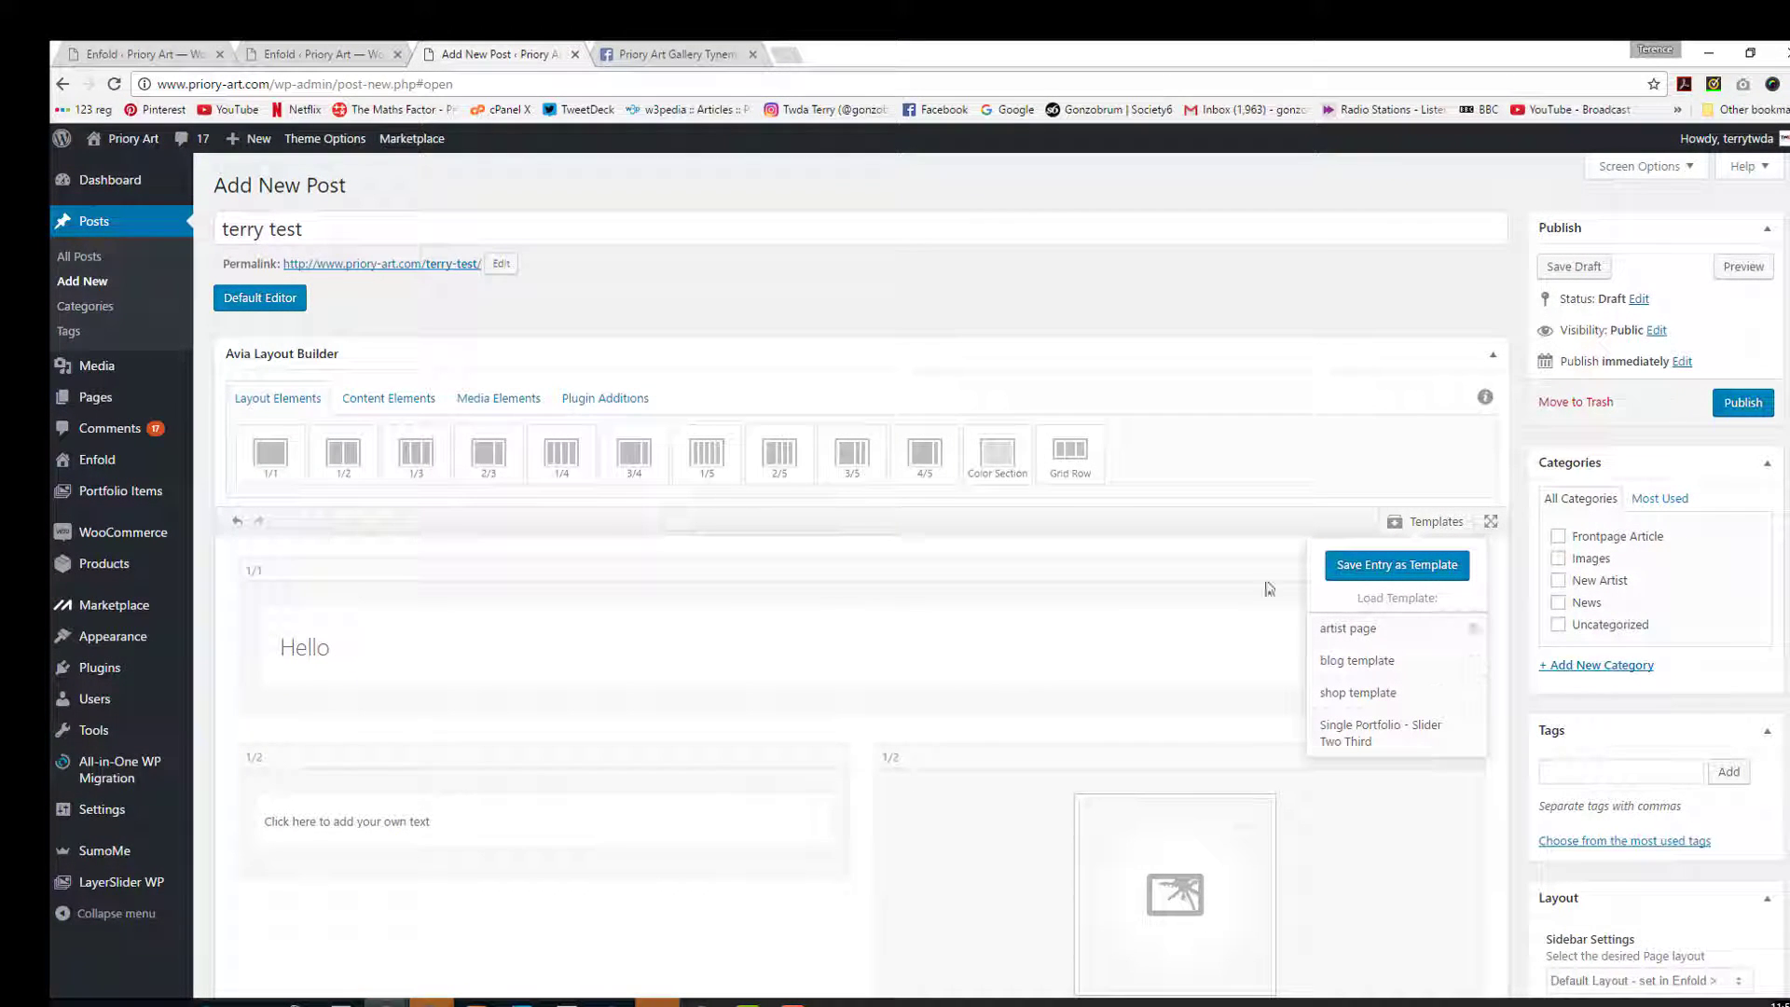
{"action": "scroll", "coordinate": [980, 559], "scroll_direction": "down", "scroll_amount": 2}
{"action": "scroll", "coordinate": [979, 559], "scroll_direction": "down", "scroll_amount": 3}
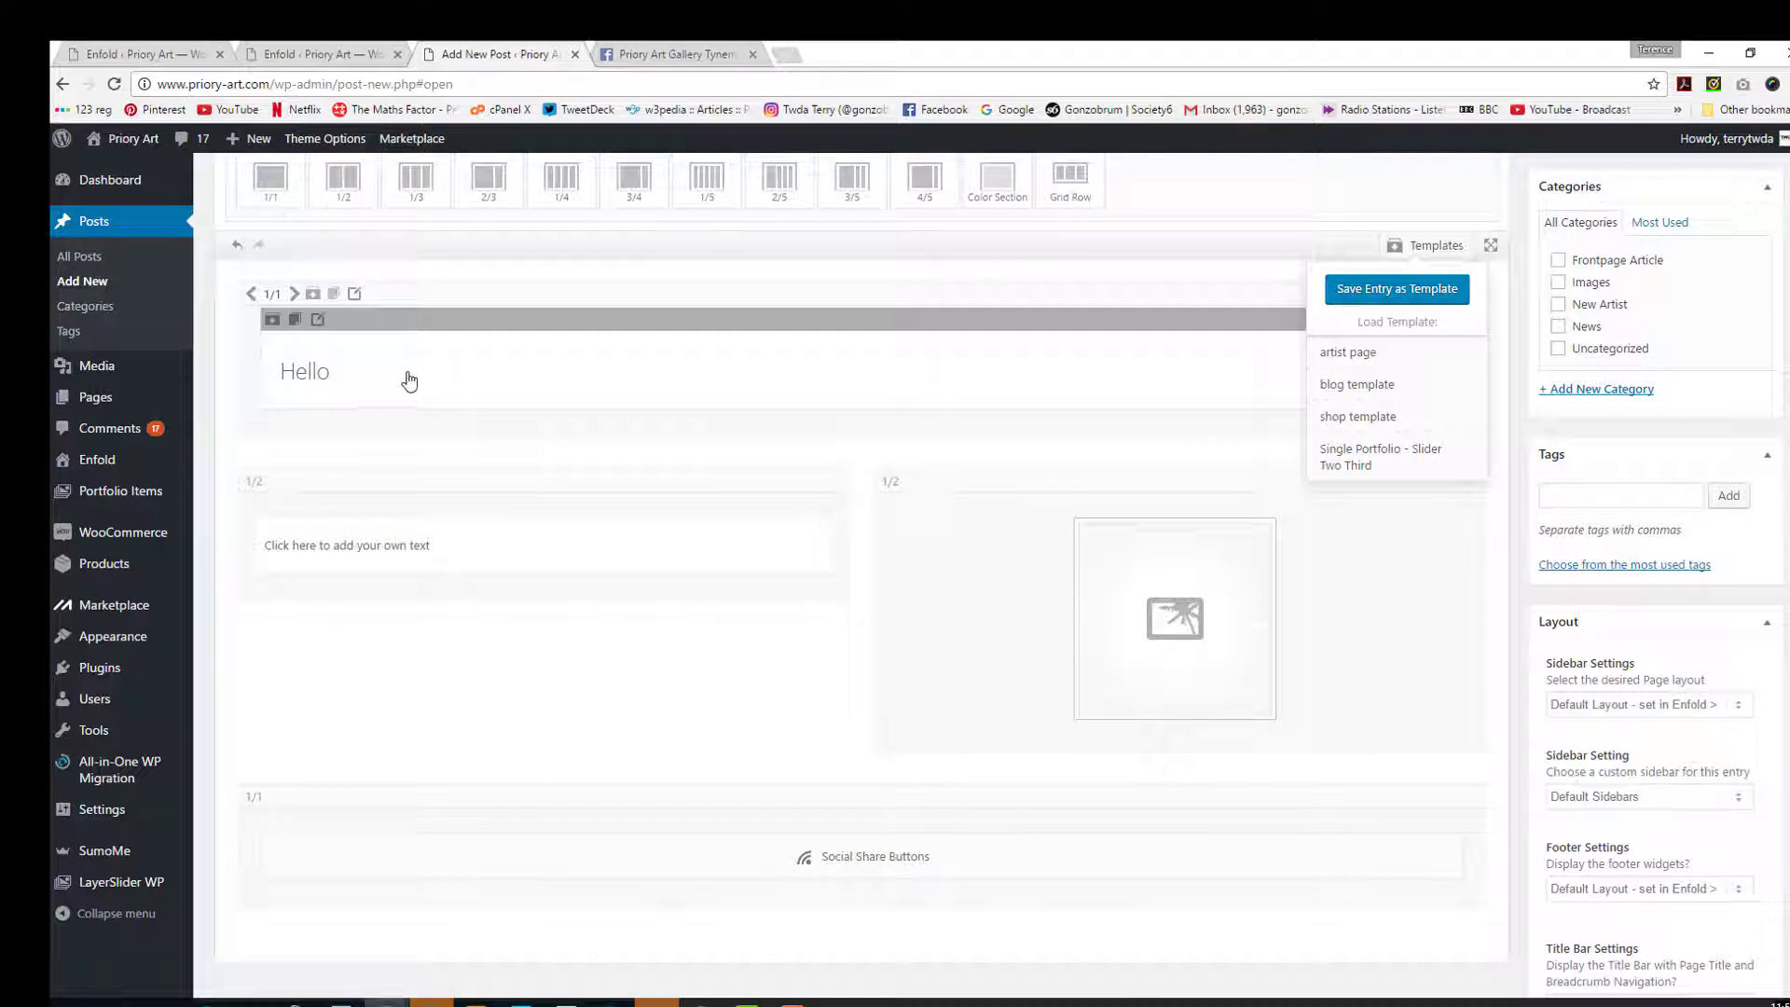
Open the Hello Special Heading and select its heading text for replacement
{"action": "left_click", "coordinate": [413, 381]}
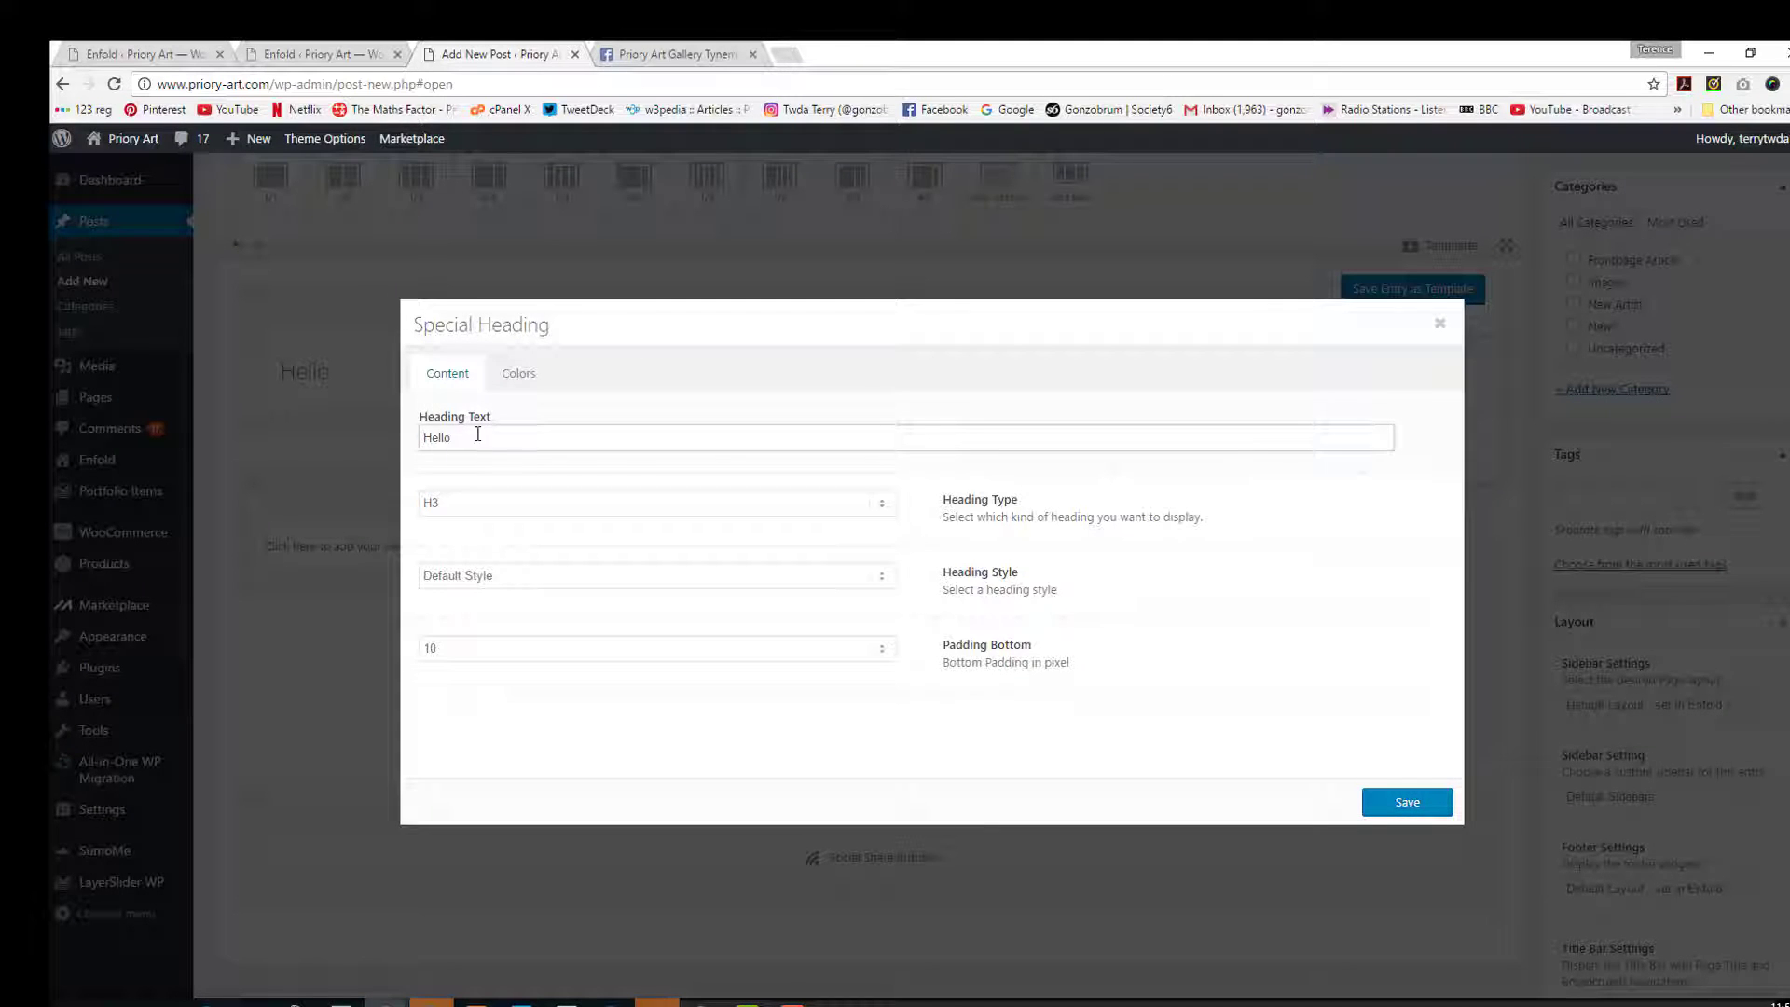
{"action": "left_click_drag", "start_coordinate": [478, 436], "coordinate": [382, 439]}
{"action": "type", "text": "ter"}
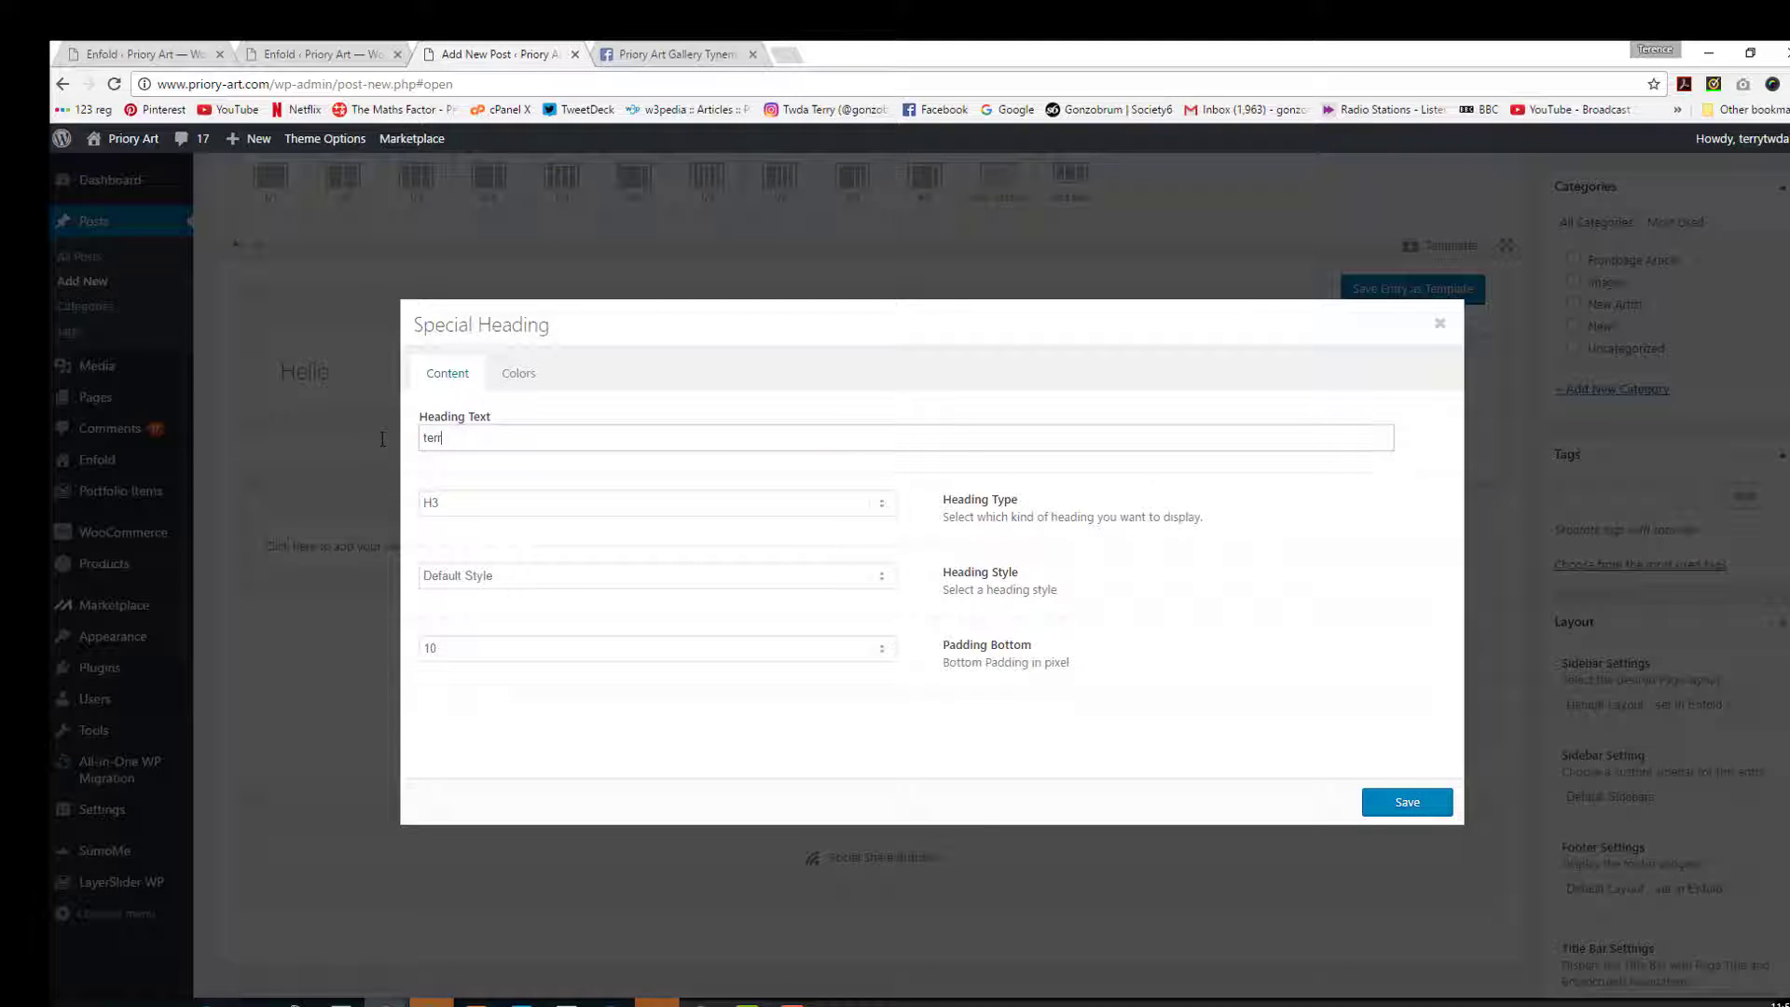
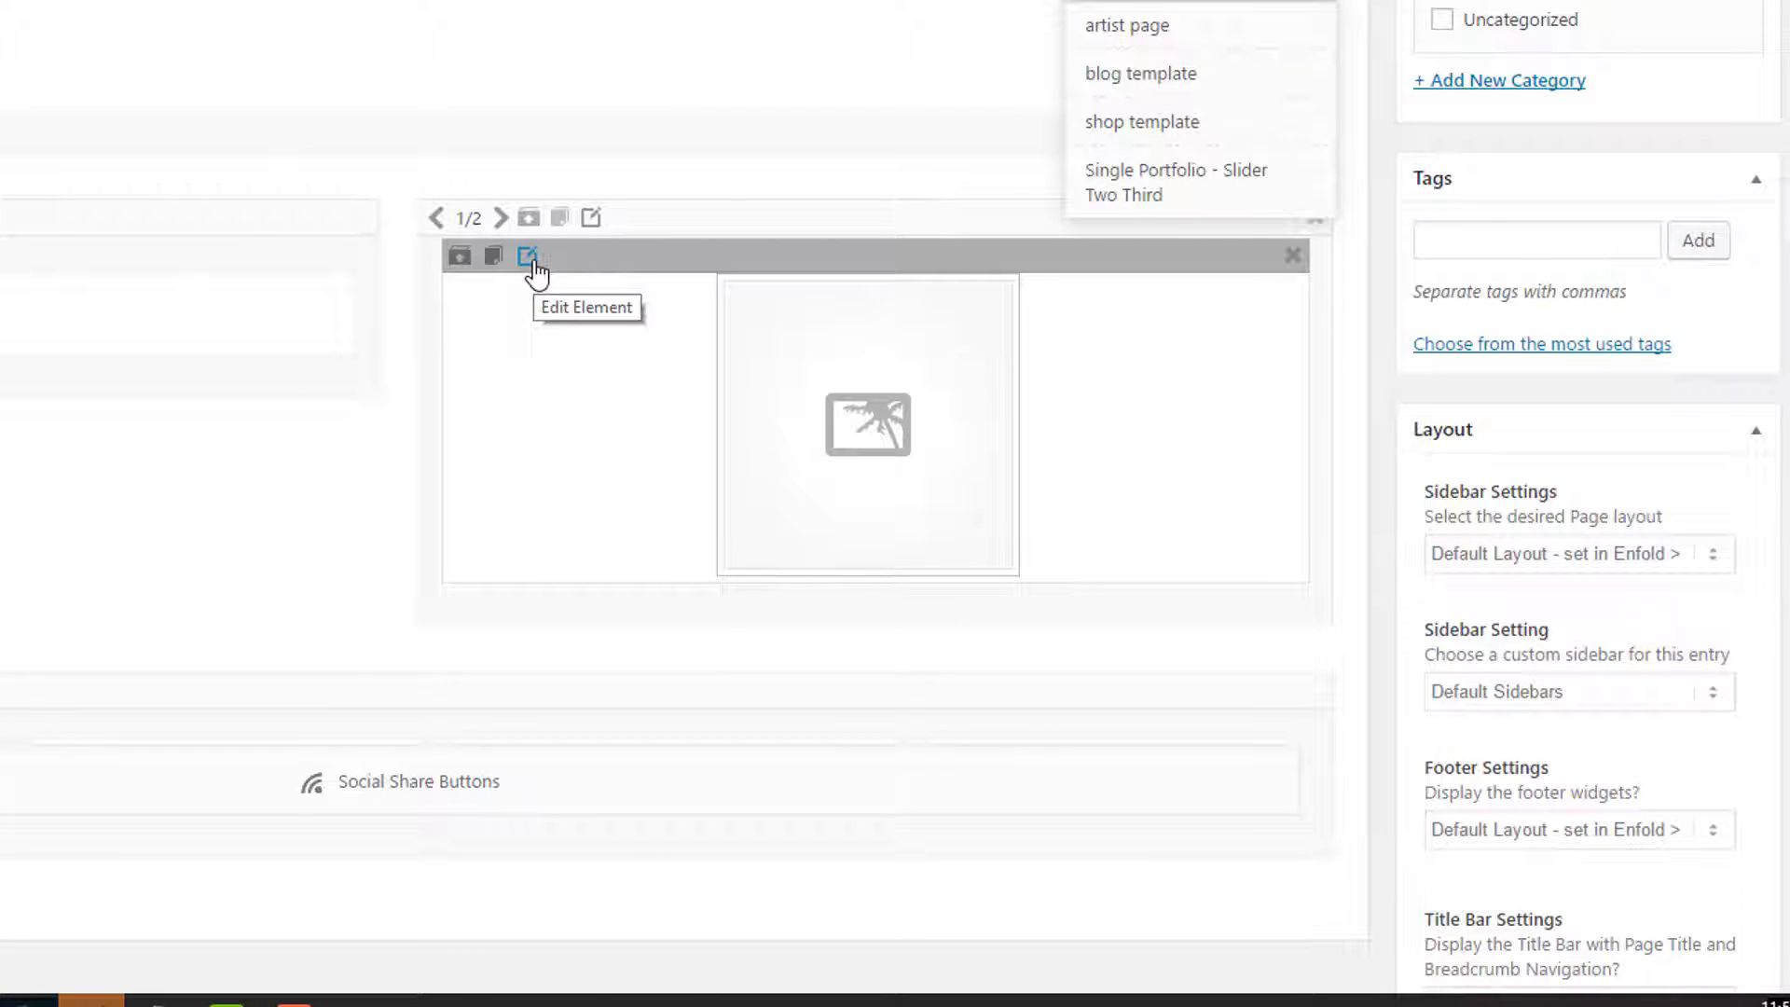
Insert the bicycle-against-a-brick-wall picture from the media library into the image element at Large size
{"action": "left_click", "coordinate": [532, 258]}
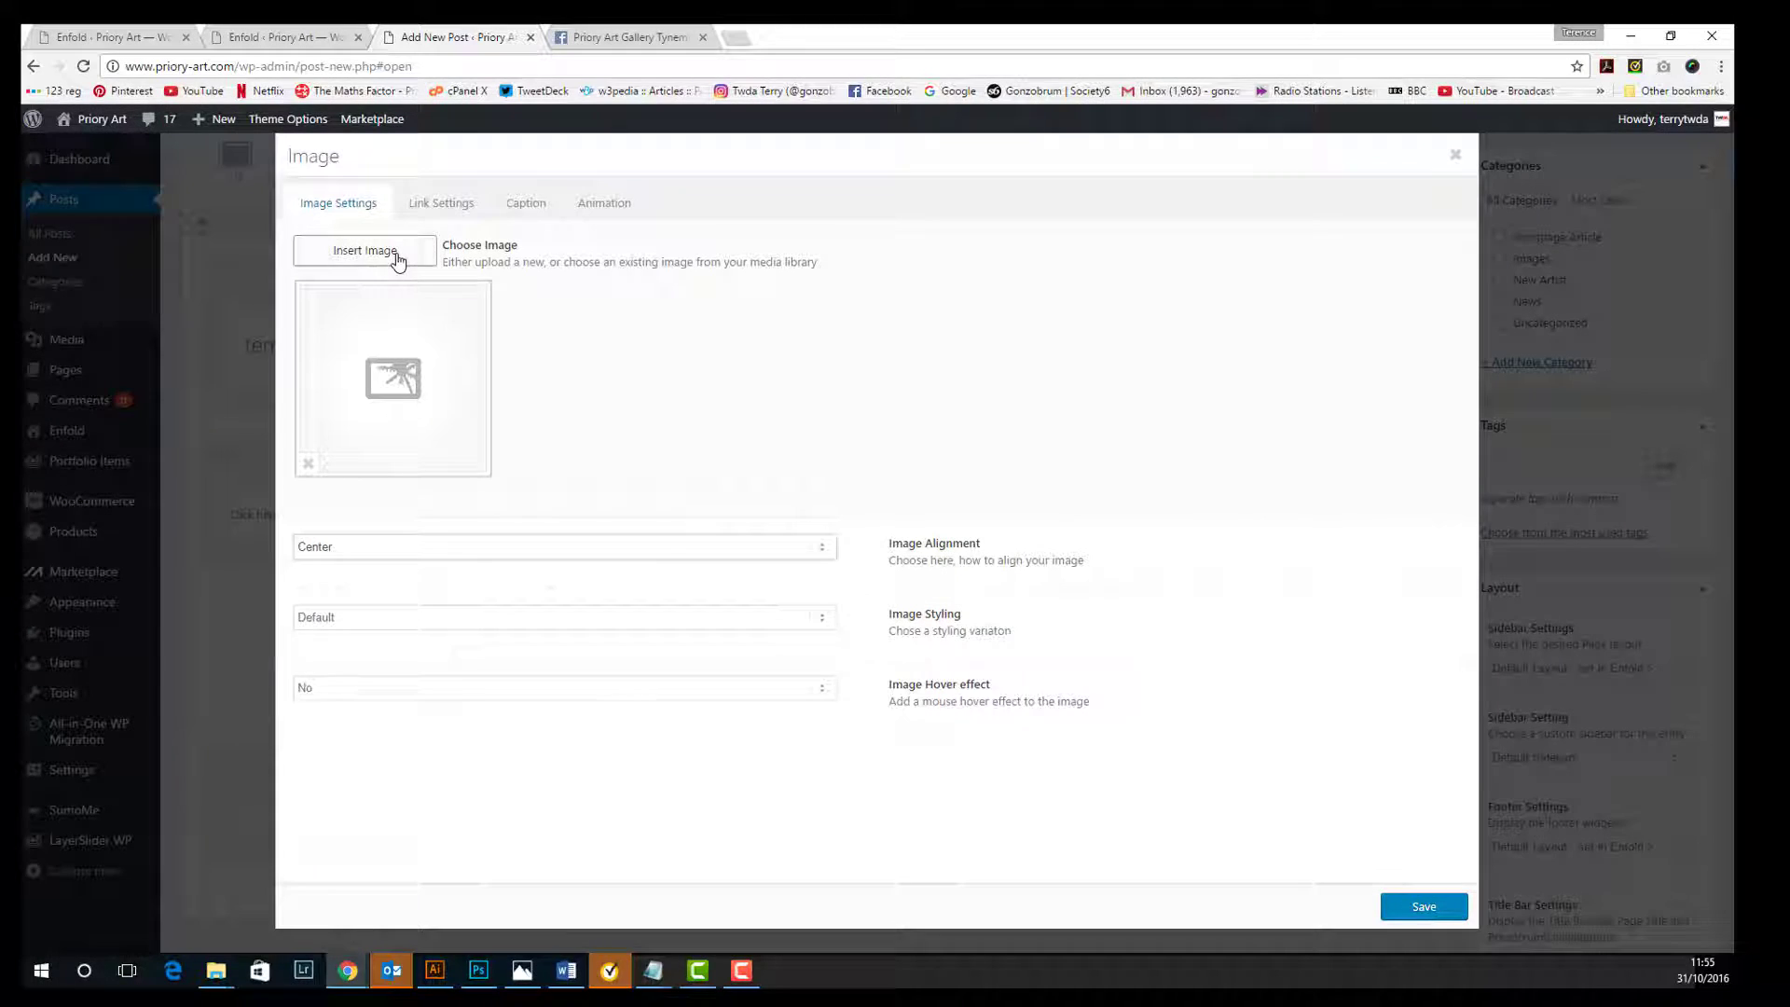
{"action": "left_click", "coordinate": [377, 252]}
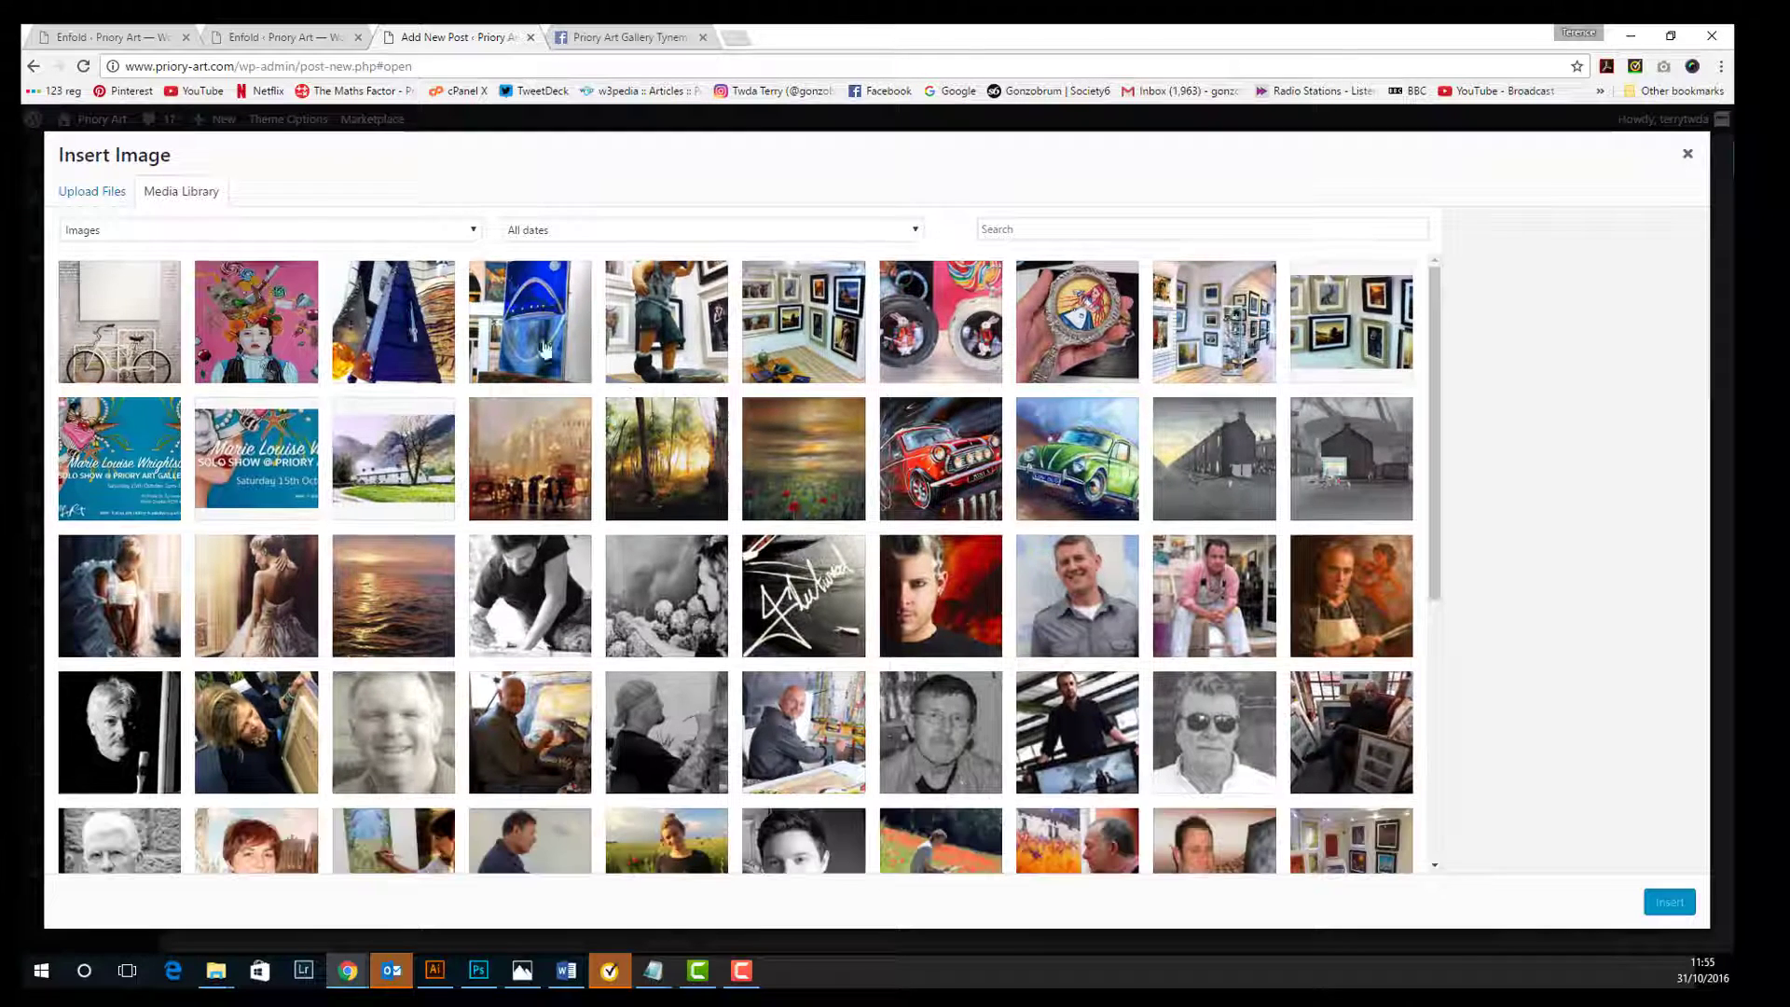
{"action": "left_click", "coordinate": [140, 343]}
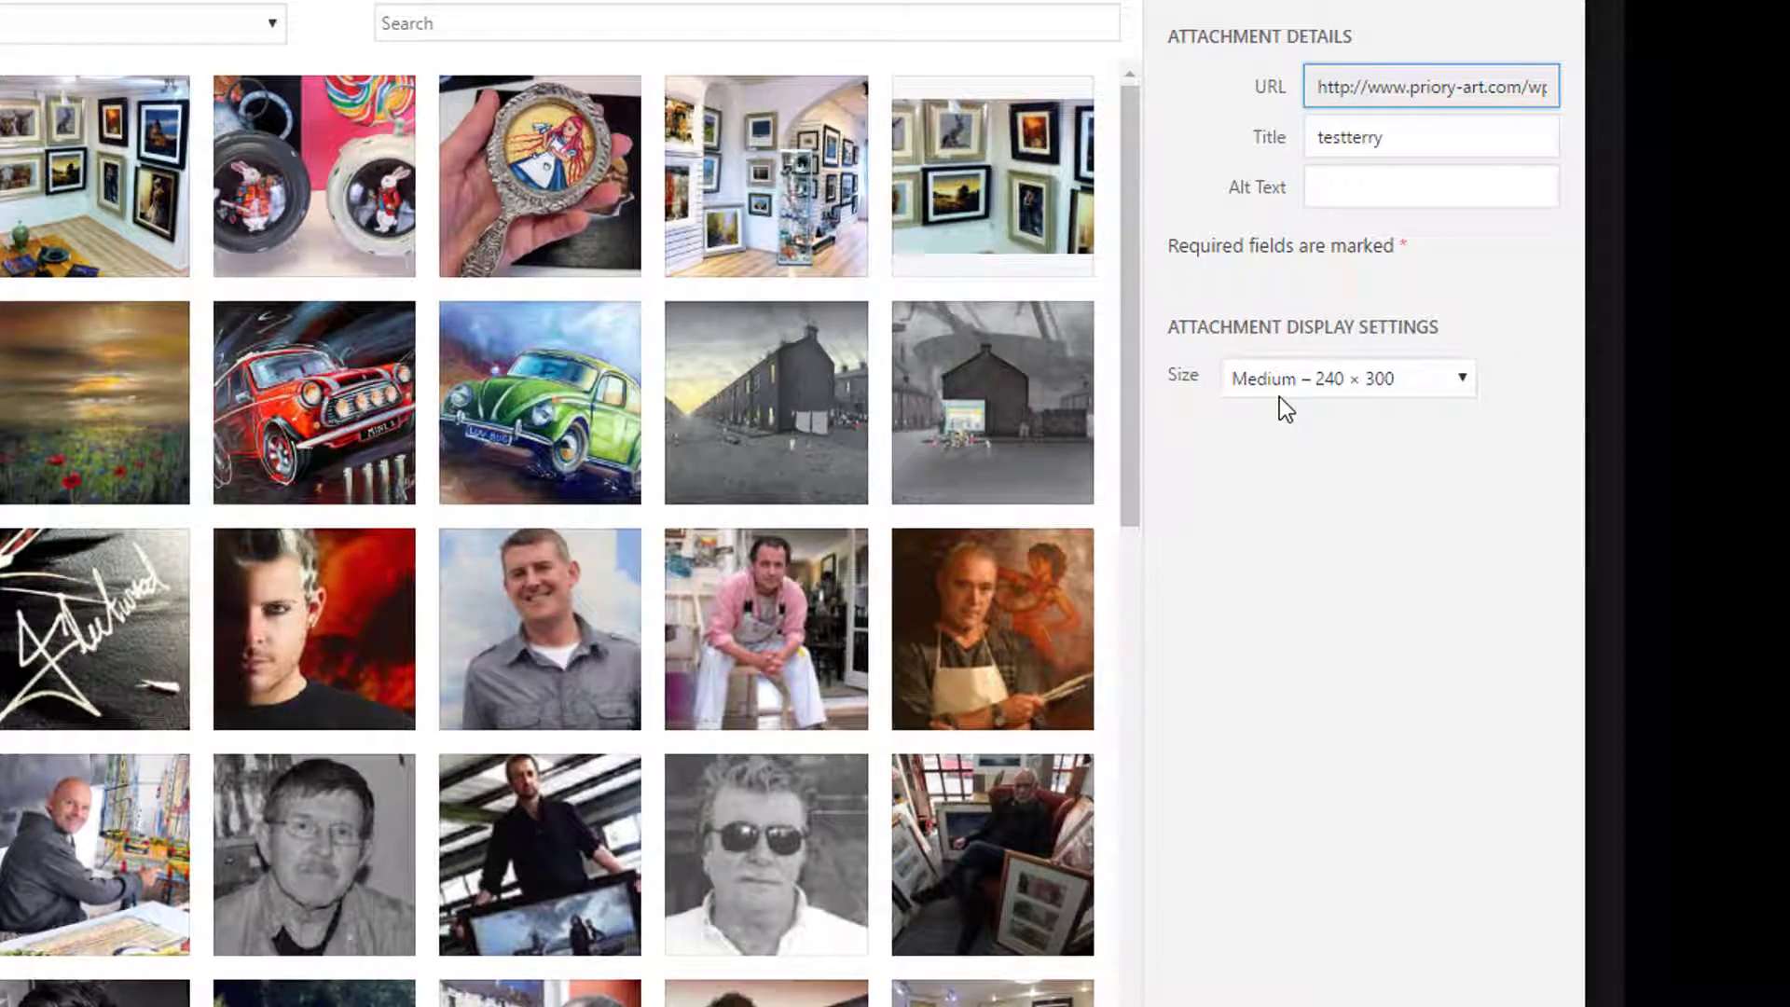
{"action": "left_click", "coordinate": [1291, 380]}
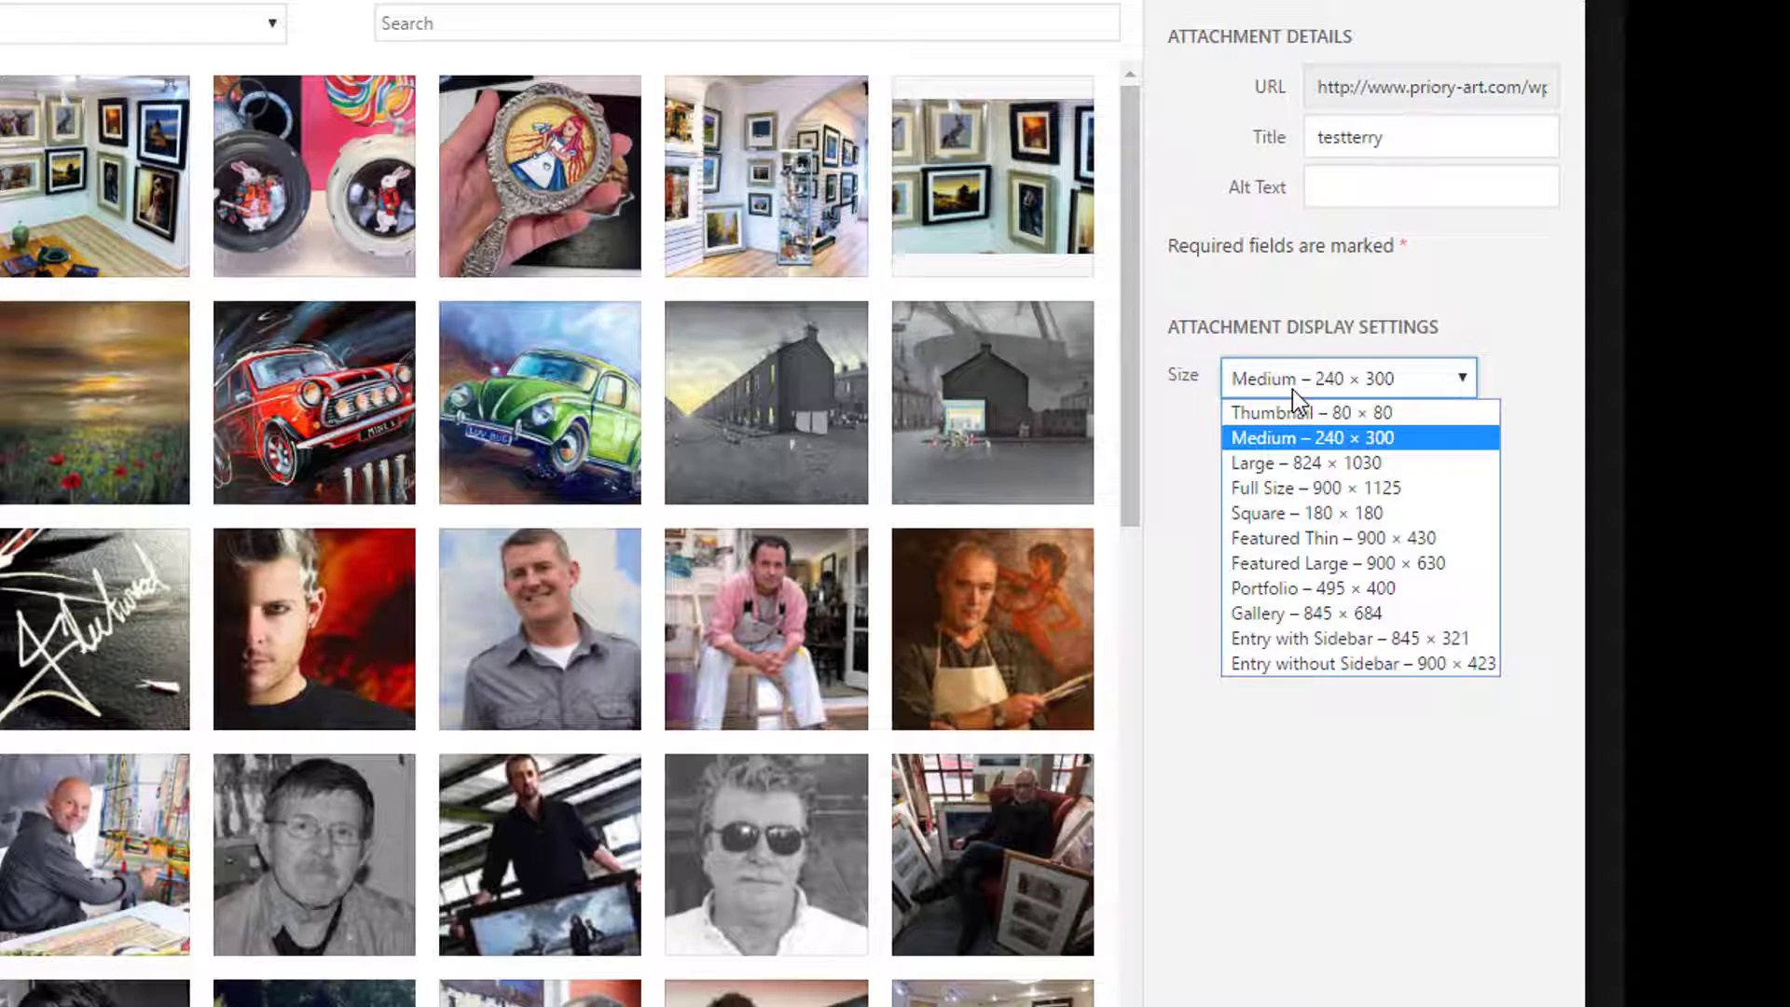
{"action": "left_click", "coordinate": [1294, 463]}
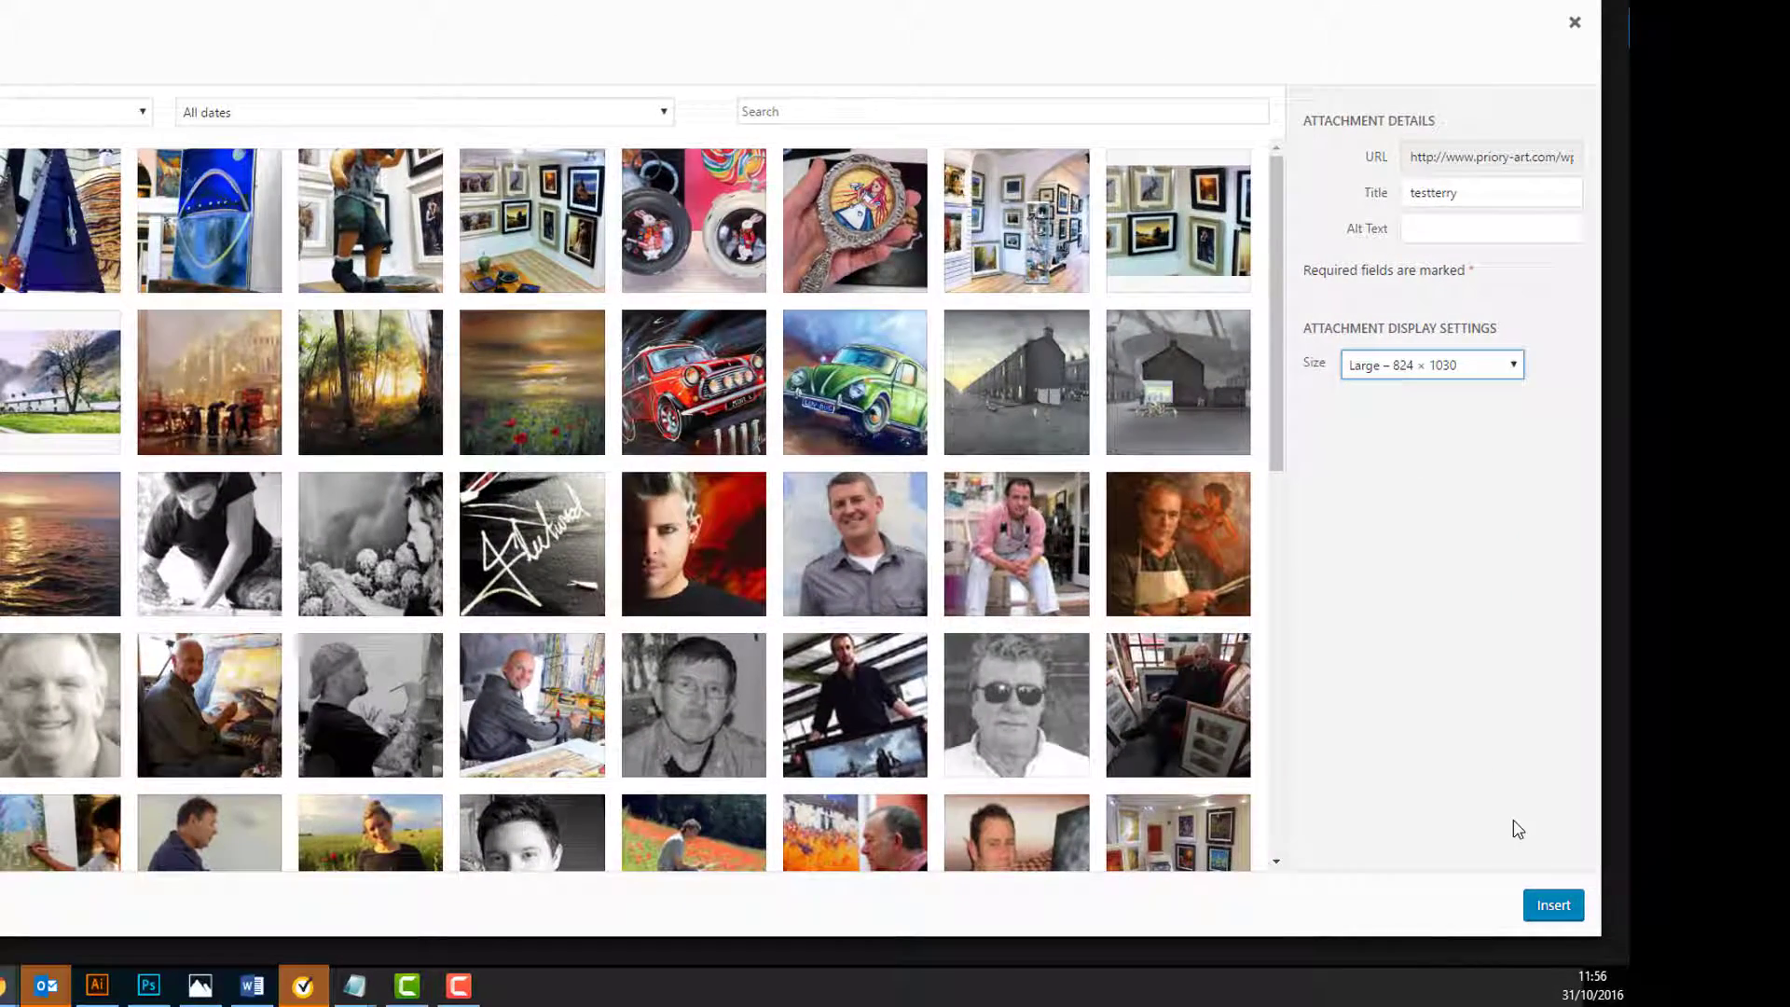
{"action": "left_click", "coordinate": [1553, 906]}
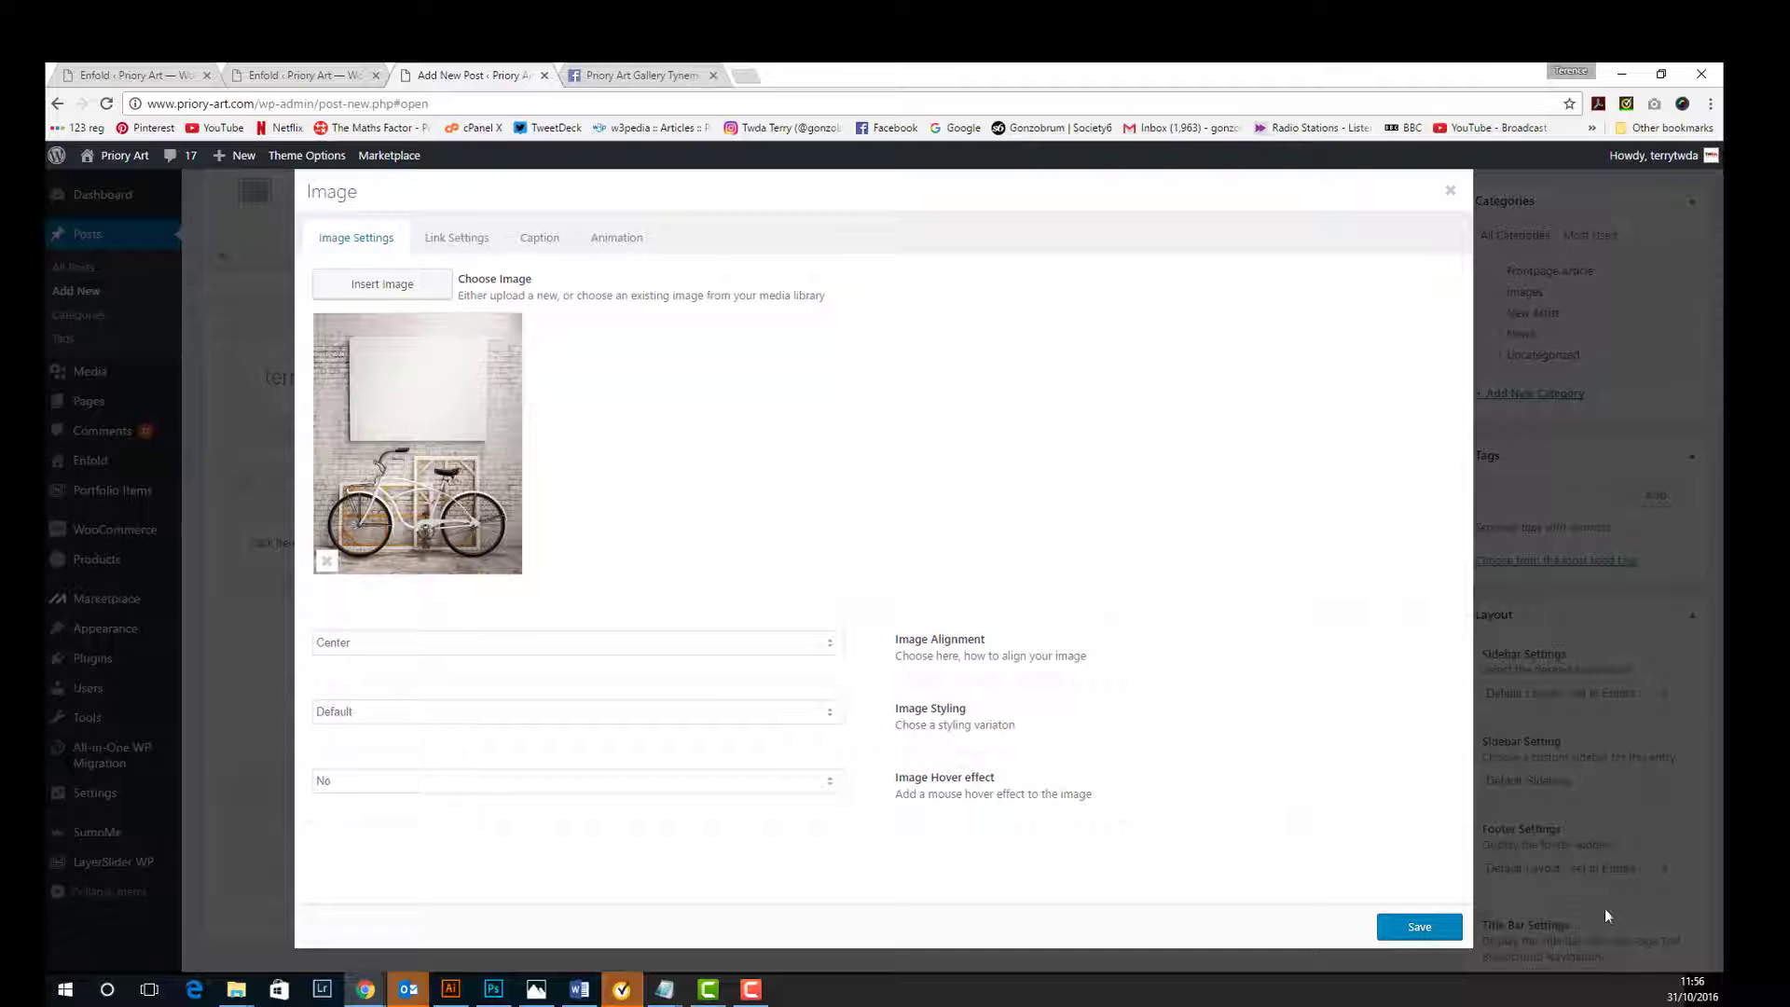
Save the image element's settings so the bicycle picture sits in the right-hand column
{"action": "left_click", "coordinate": [1413, 931]}
{"action": "scroll", "coordinate": [1052, 716], "scroll_direction": "down", "scroll_amount": 5}
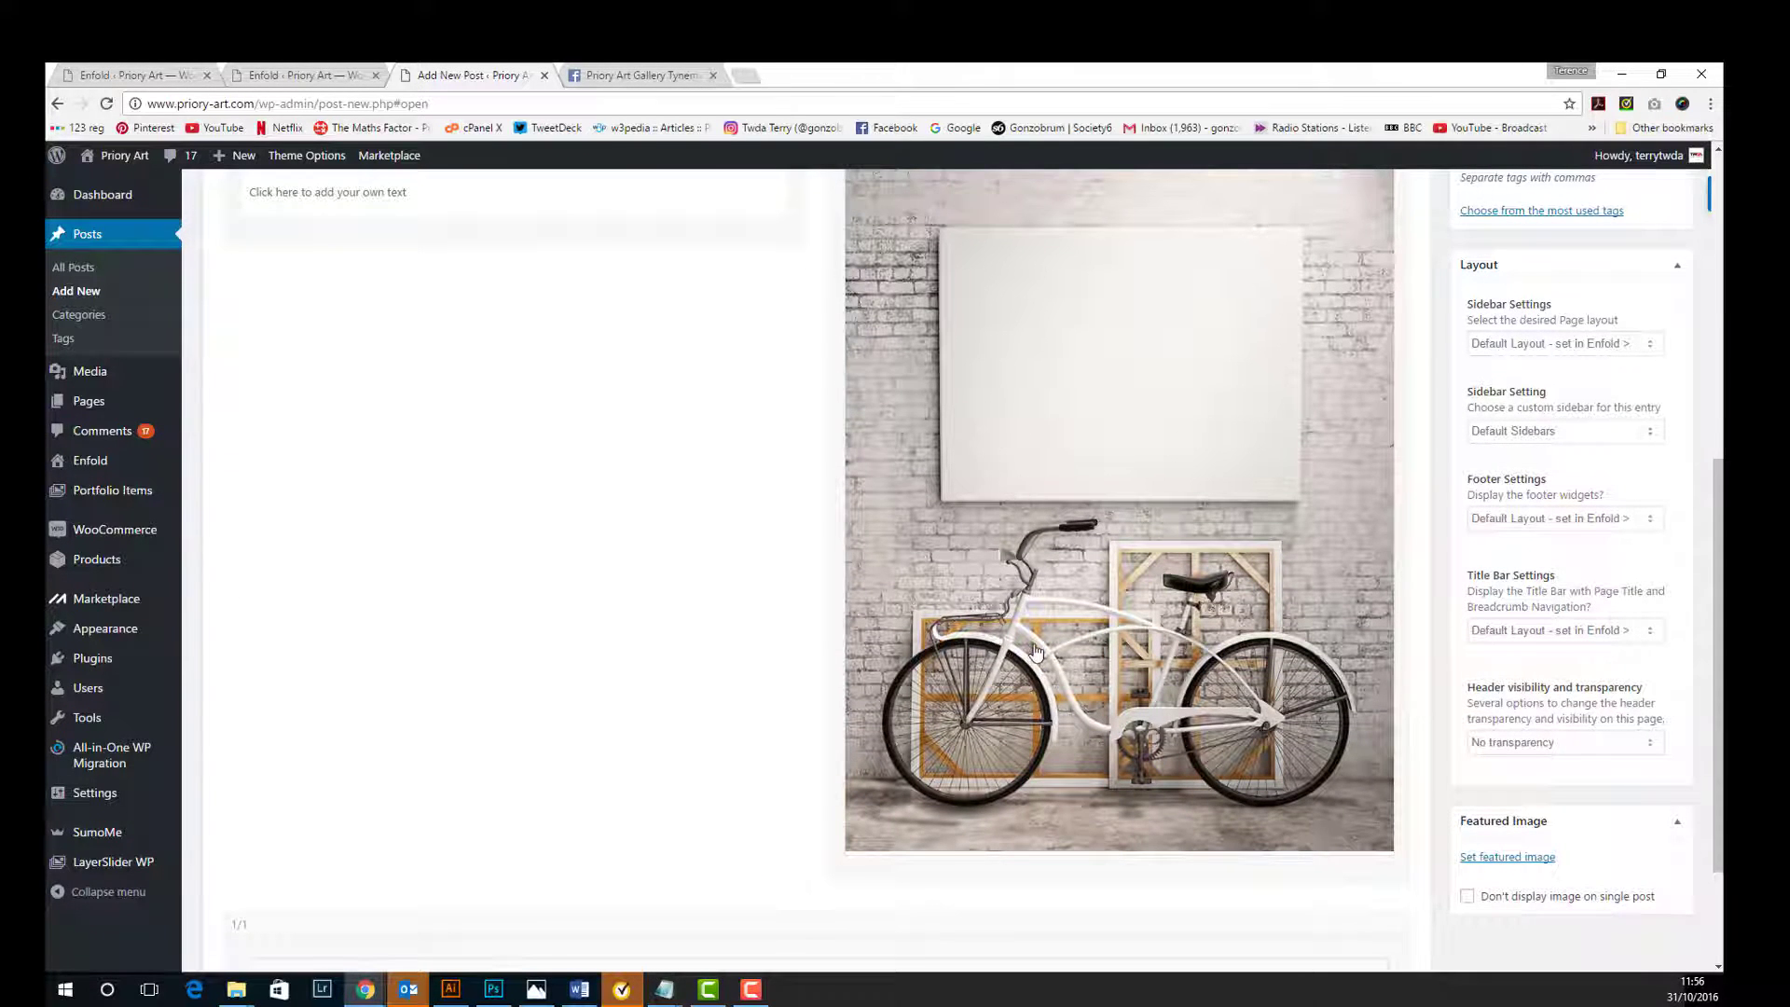
{"action": "scroll", "coordinate": [1040, 648], "scroll_direction": "up", "scroll_amount": 3}
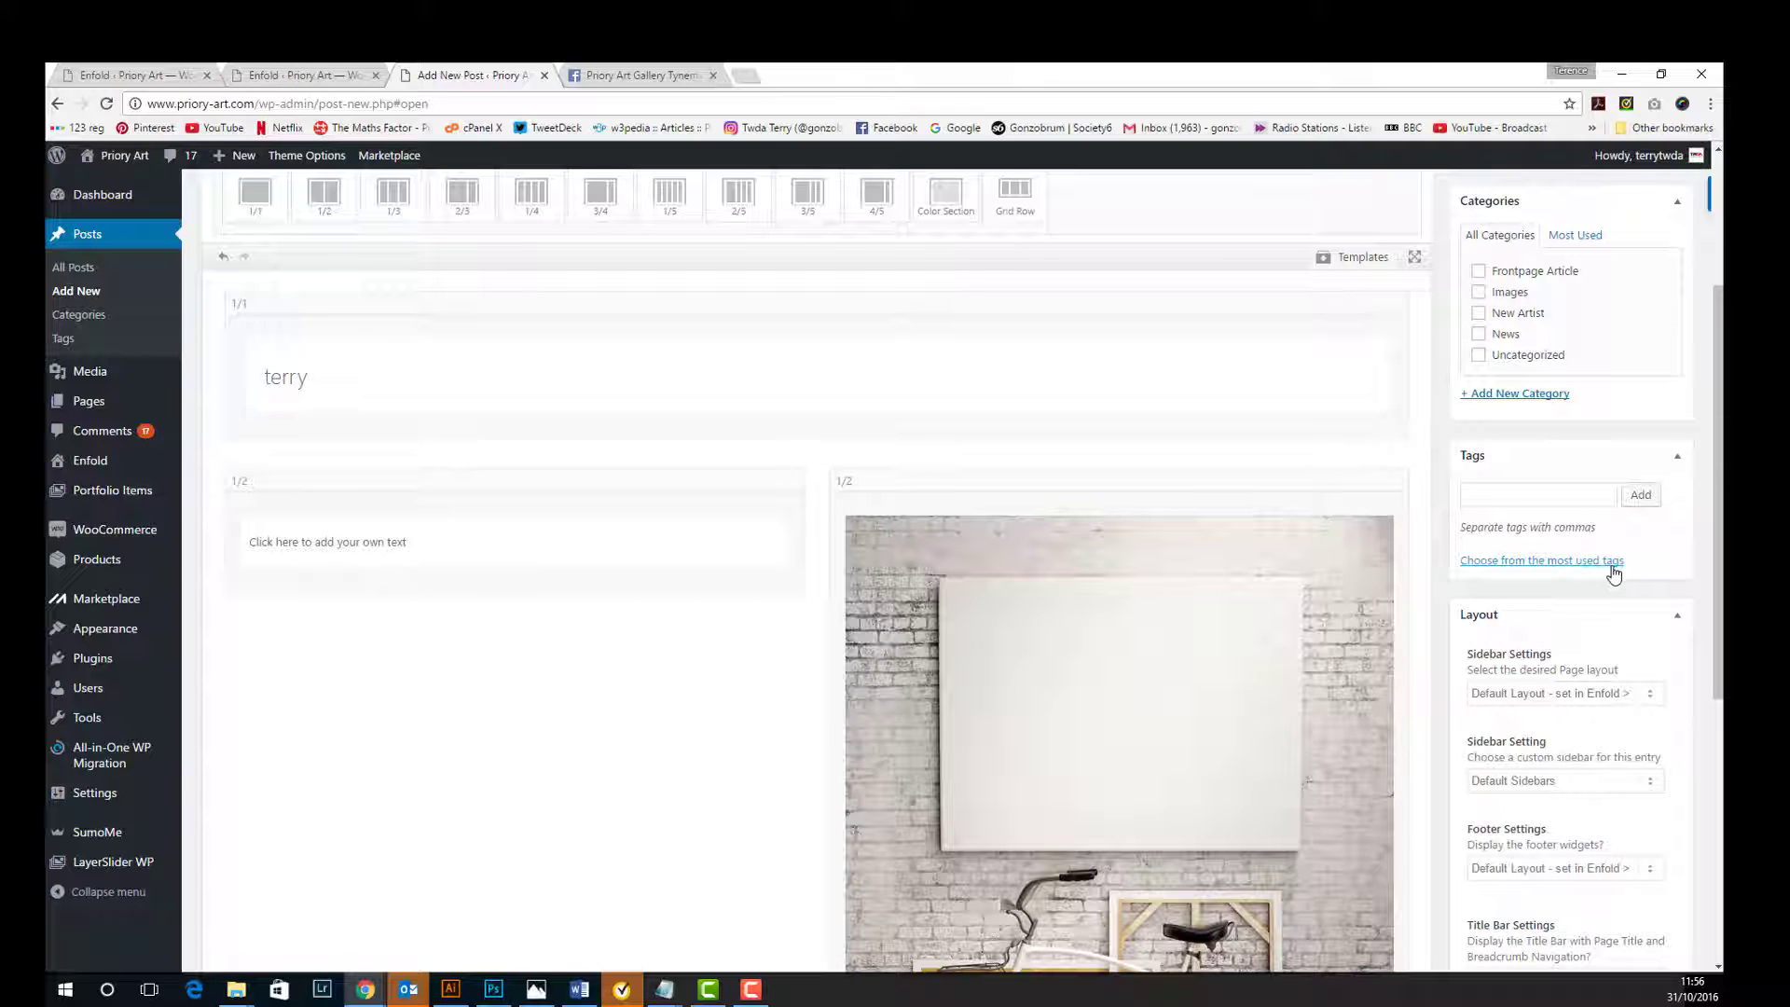
{"action": "scroll", "coordinate": [1610, 573], "scroll_direction": "up", "scroll_amount": 1}
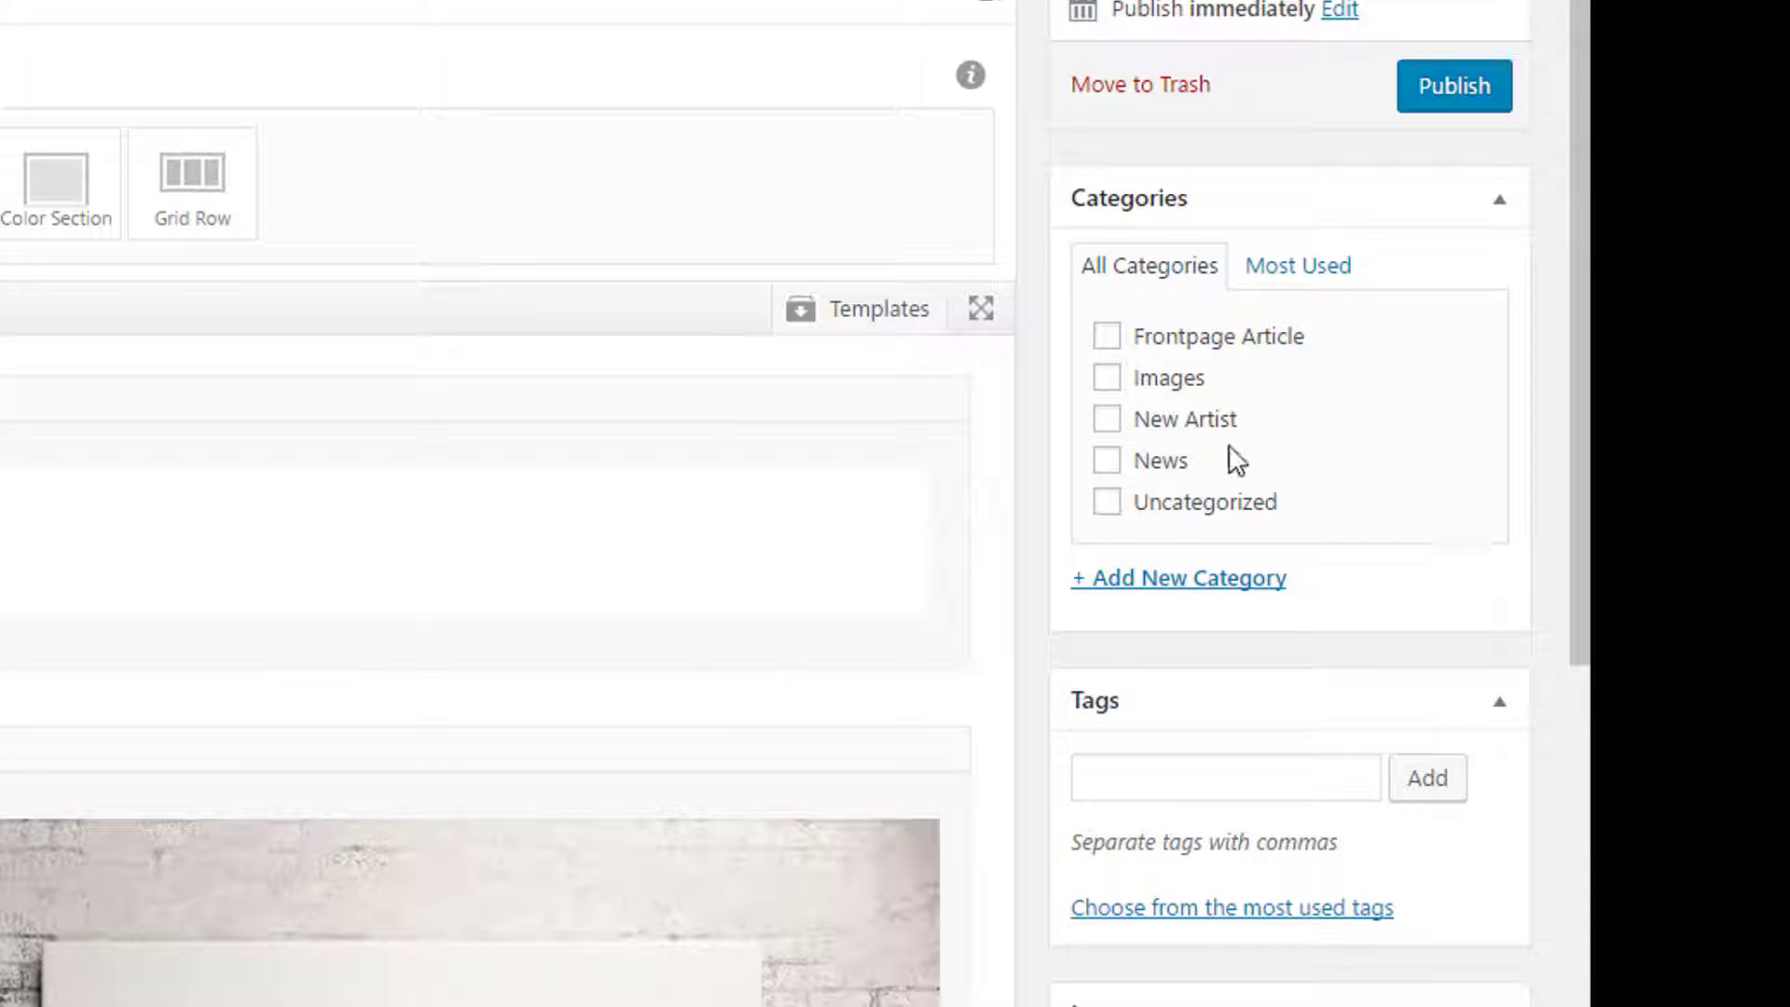
File the post under the New Artist category and begin entering its tags
{"action": "left_click", "coordinate": [1107, 418]}
{"action": "scroll", "coordinate": [1153, 777], "scroll_direction": "down", "scroll_amount": 2}
{"action": "left_click", "coordinate": [1154, 608]}
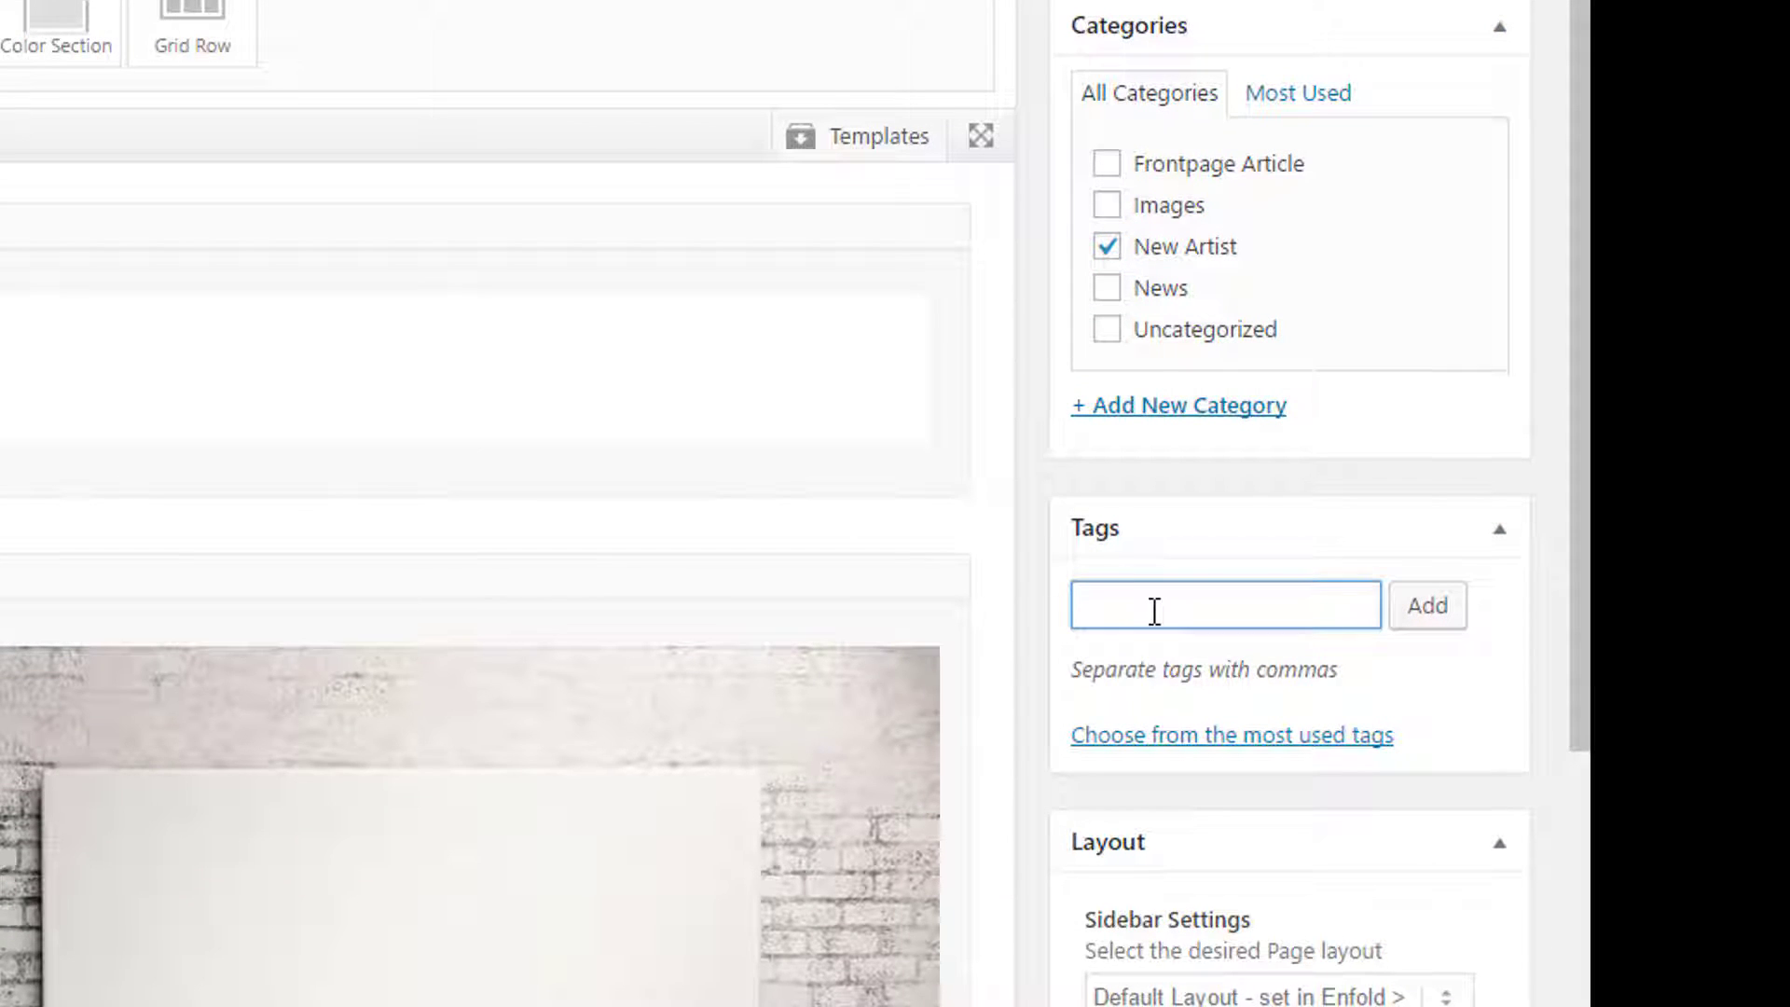
{"action": "type", "text": "terry,"}
{"action": "type", "text": "hexham"}
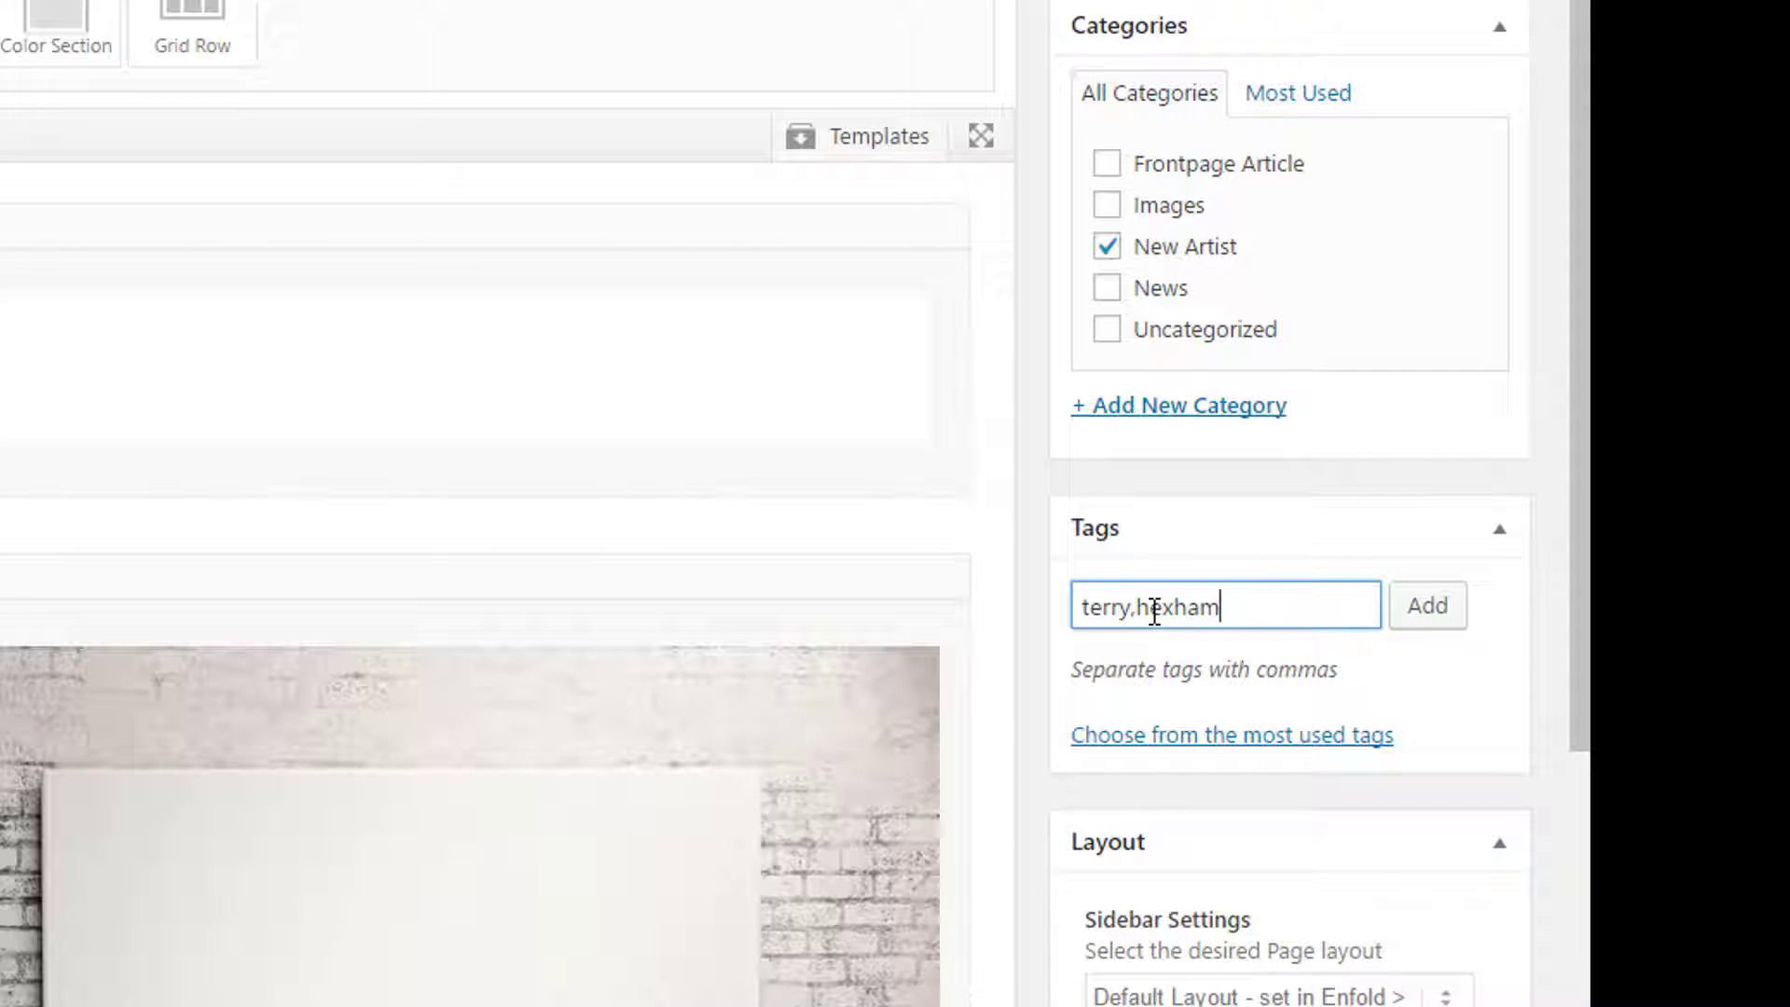
{"action": "type", "text": ",bike"}
{"action": "scroll", "coordinate": [1182, 776], "scroll_direction": "down", "scroll_amount": 3}
{"action": "scroll", "coordinate": [1182, 776], "scroll_direction": "down", "scroll_amount": 3}
{"action": "scroll", "coordinate": [1188, 783], "scroll_direction": "down", "scroll_amount": 3}
{"action": "scroll", "coordinate": [1198, 778], "scroll_direction": "down", "scroll_amount": 1}
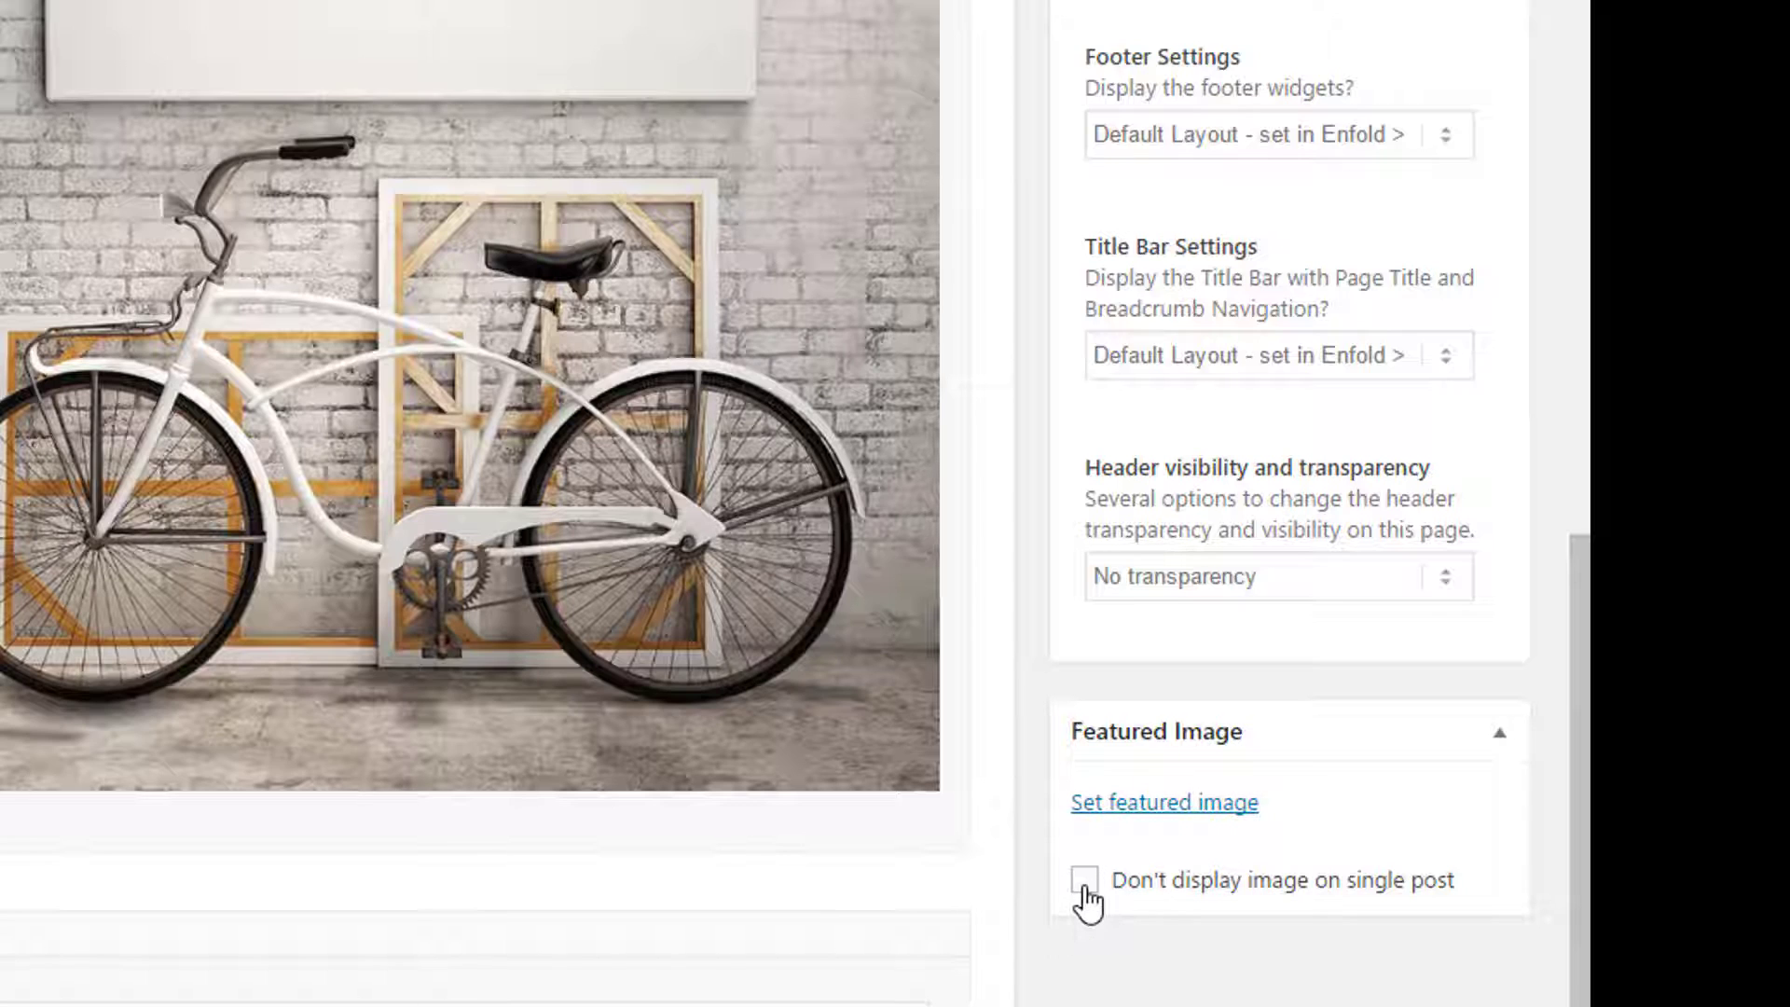
Hide the featured image on the single post and set the bicycle picture as featured image
{"action": "left_click", "coordinate": [1084, 882]}
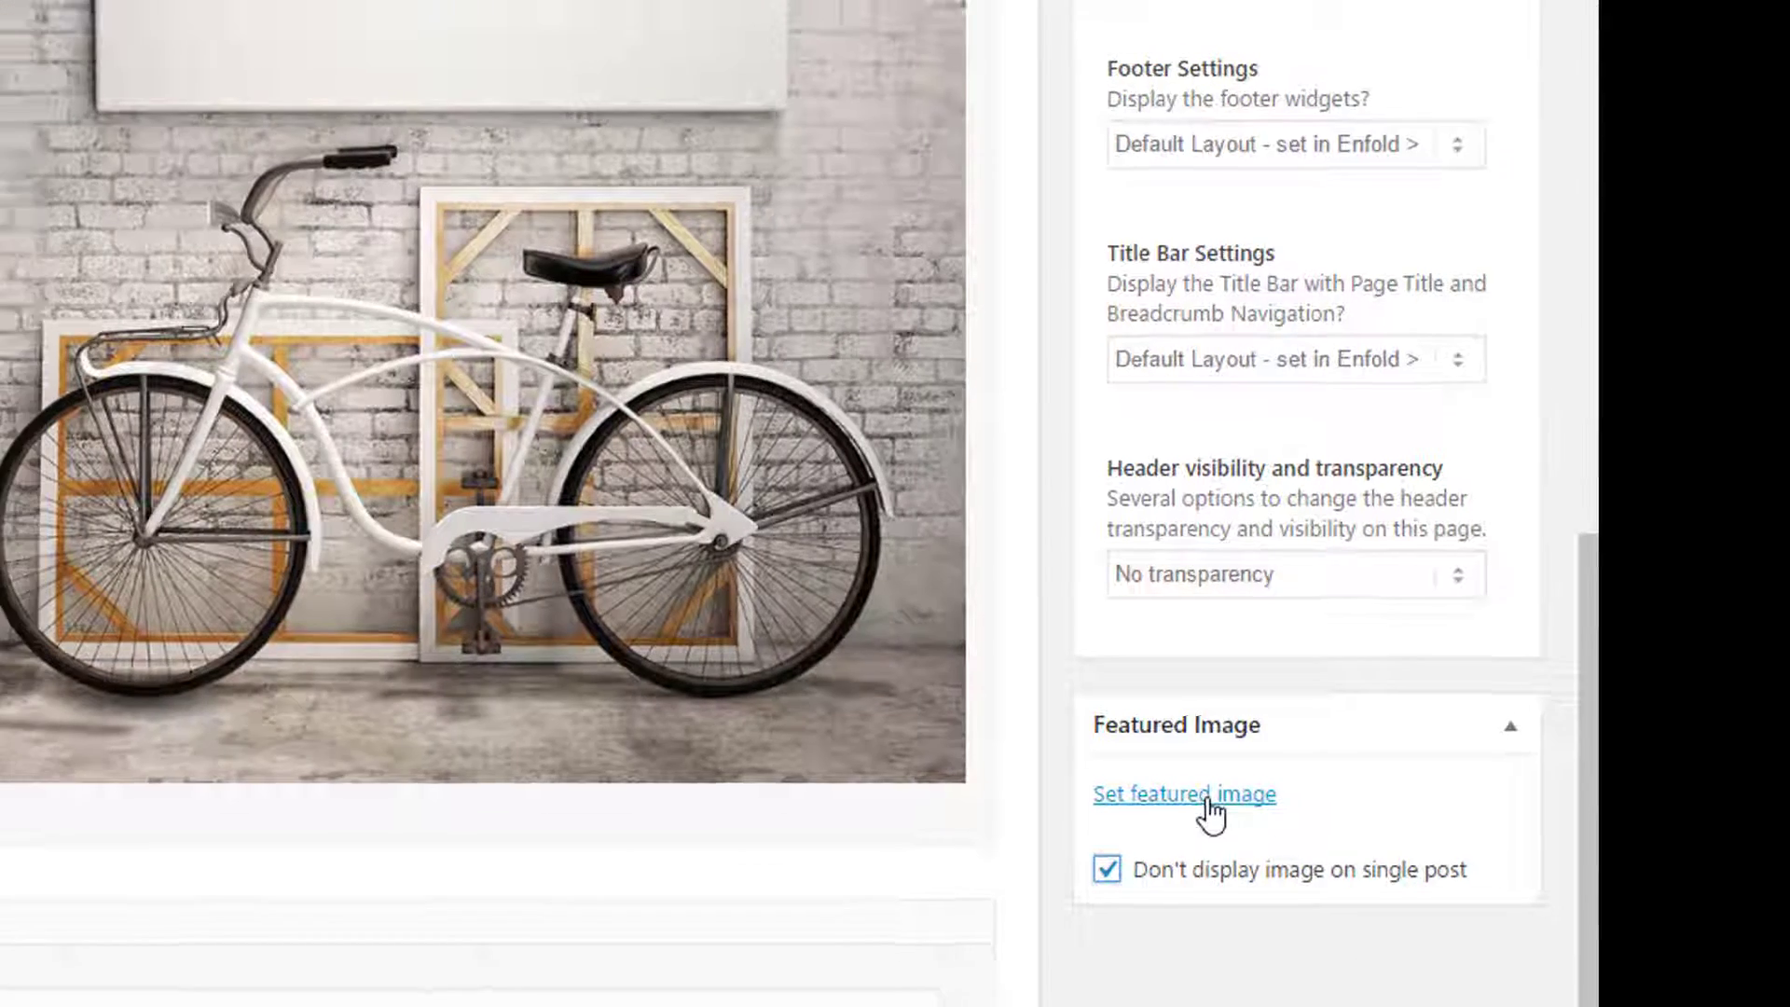
{"action": "left_click", "coordinate": [1211, 798]}
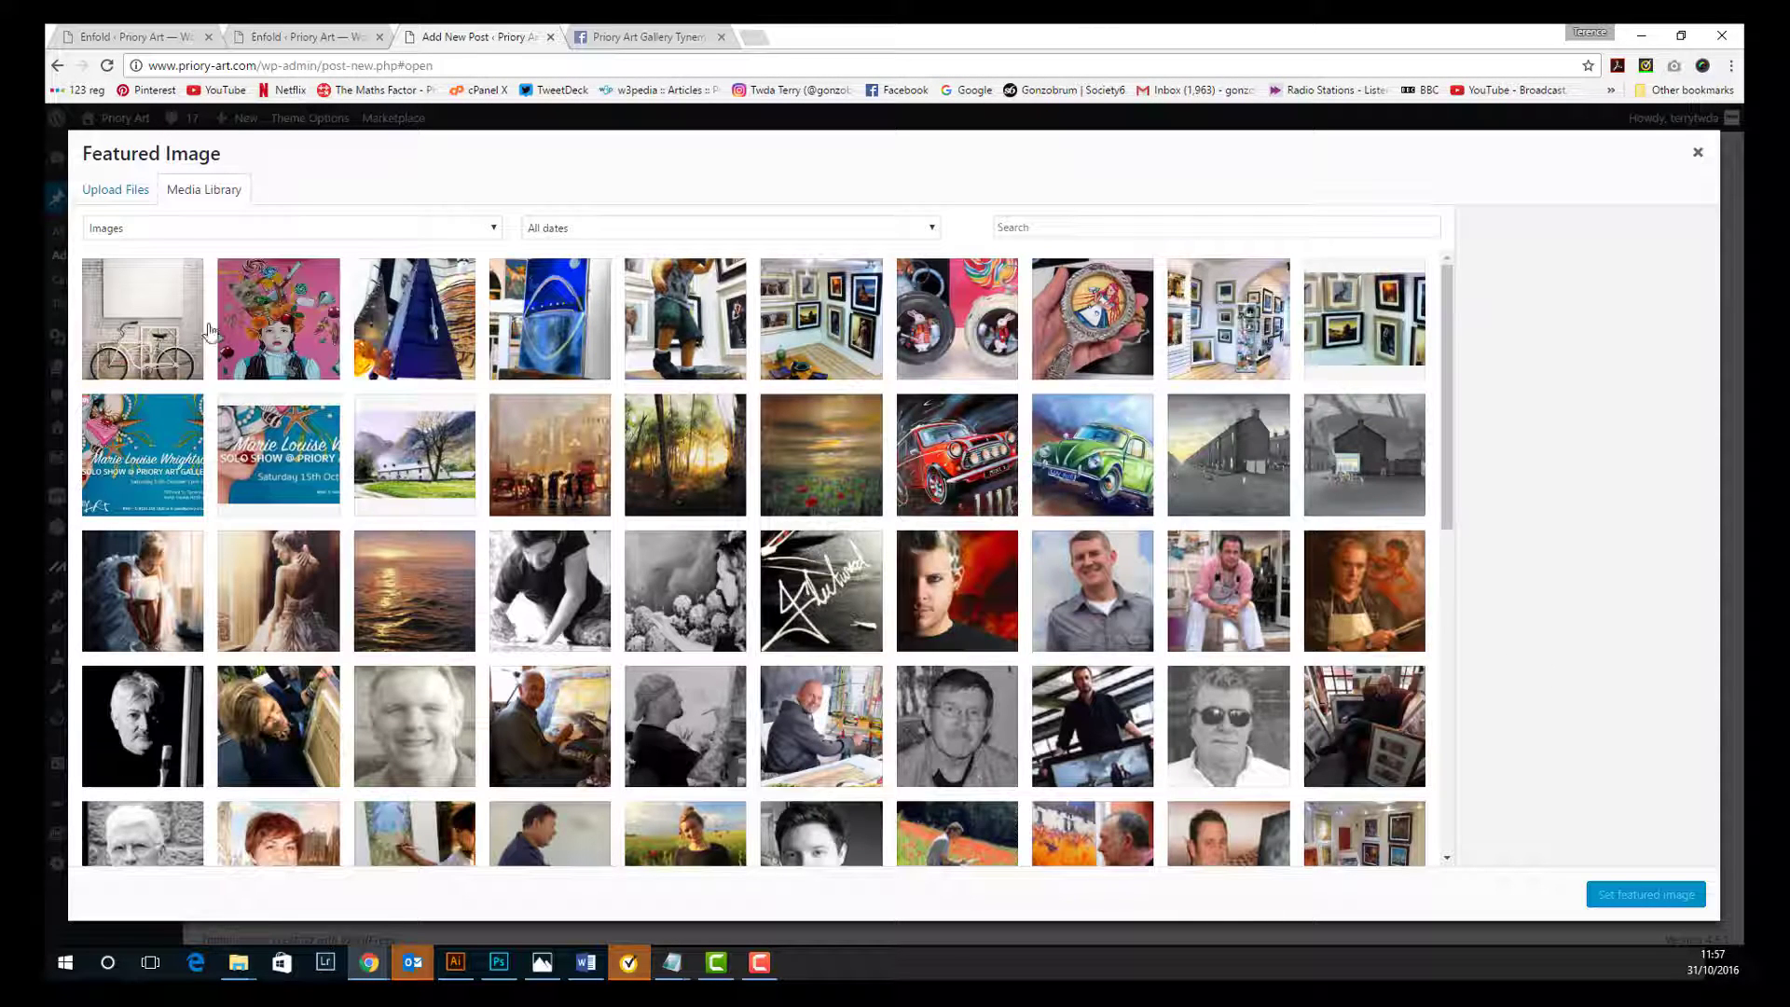
{"action": "left_click", "coordinate": [140, 321]}
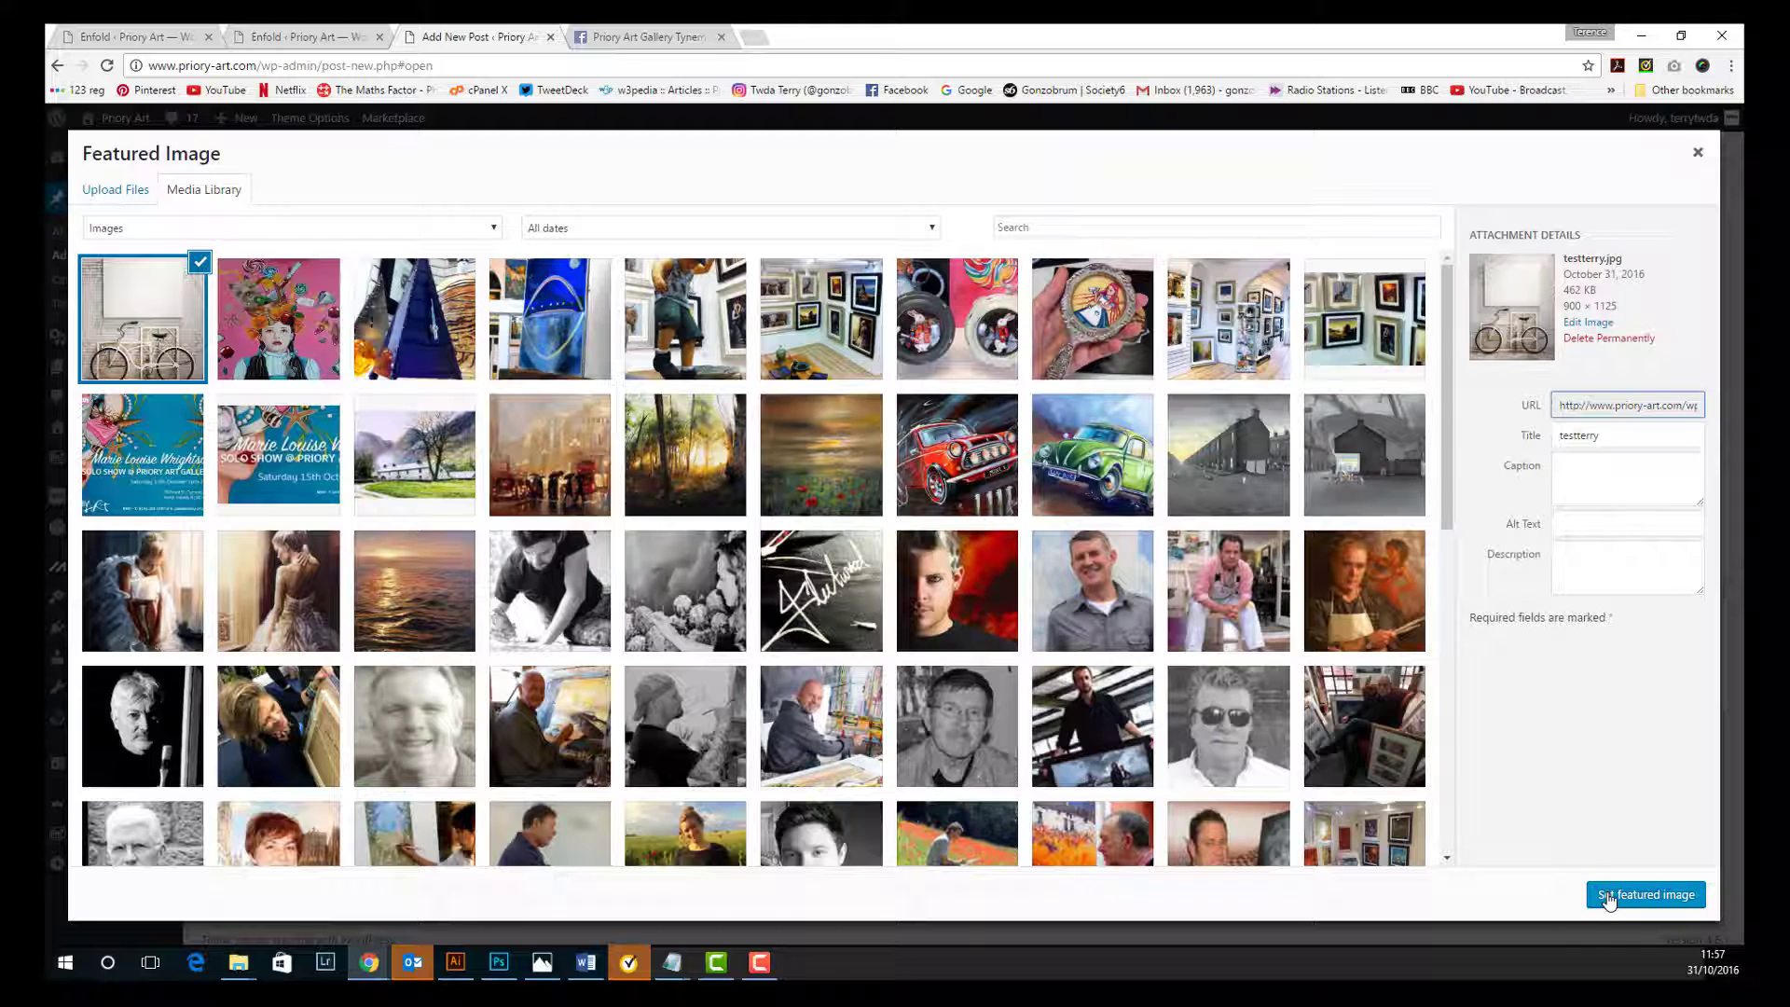
{"action": "left_click", "coordinate": [1645, 894]}
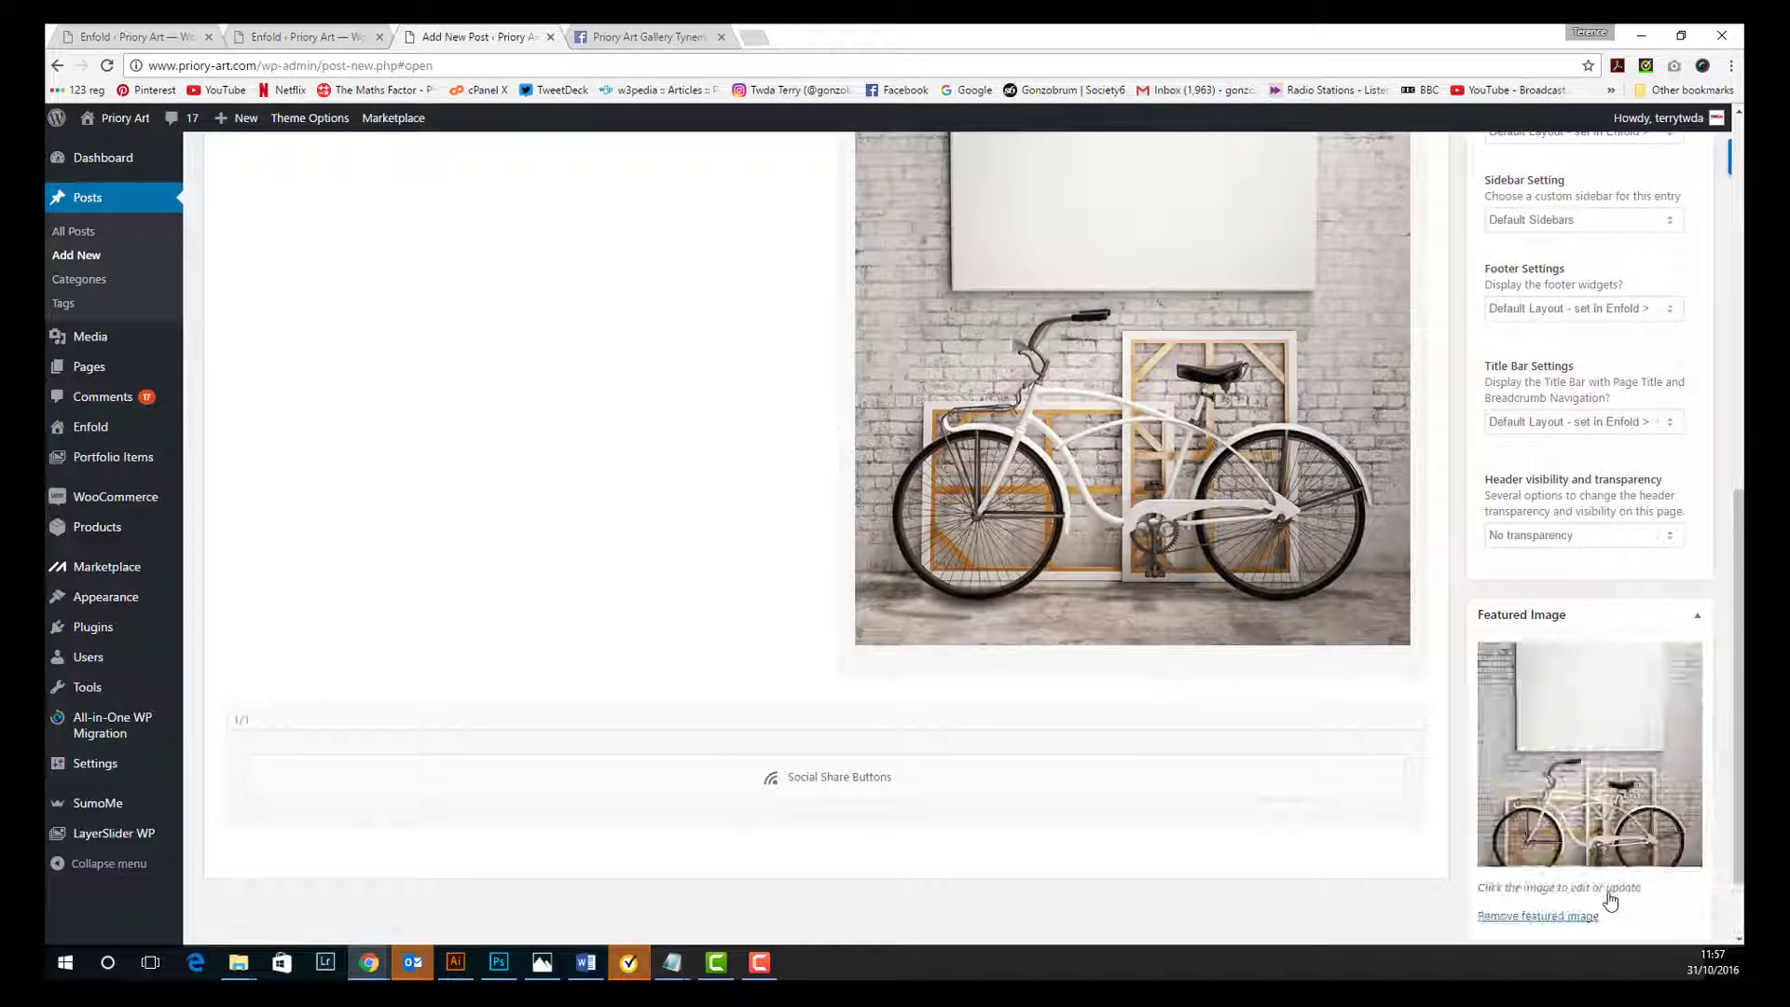
{"action": "scroll", "coordinate": [1188, 658], "scroll_direction": "up", "scroll_amount": 8}
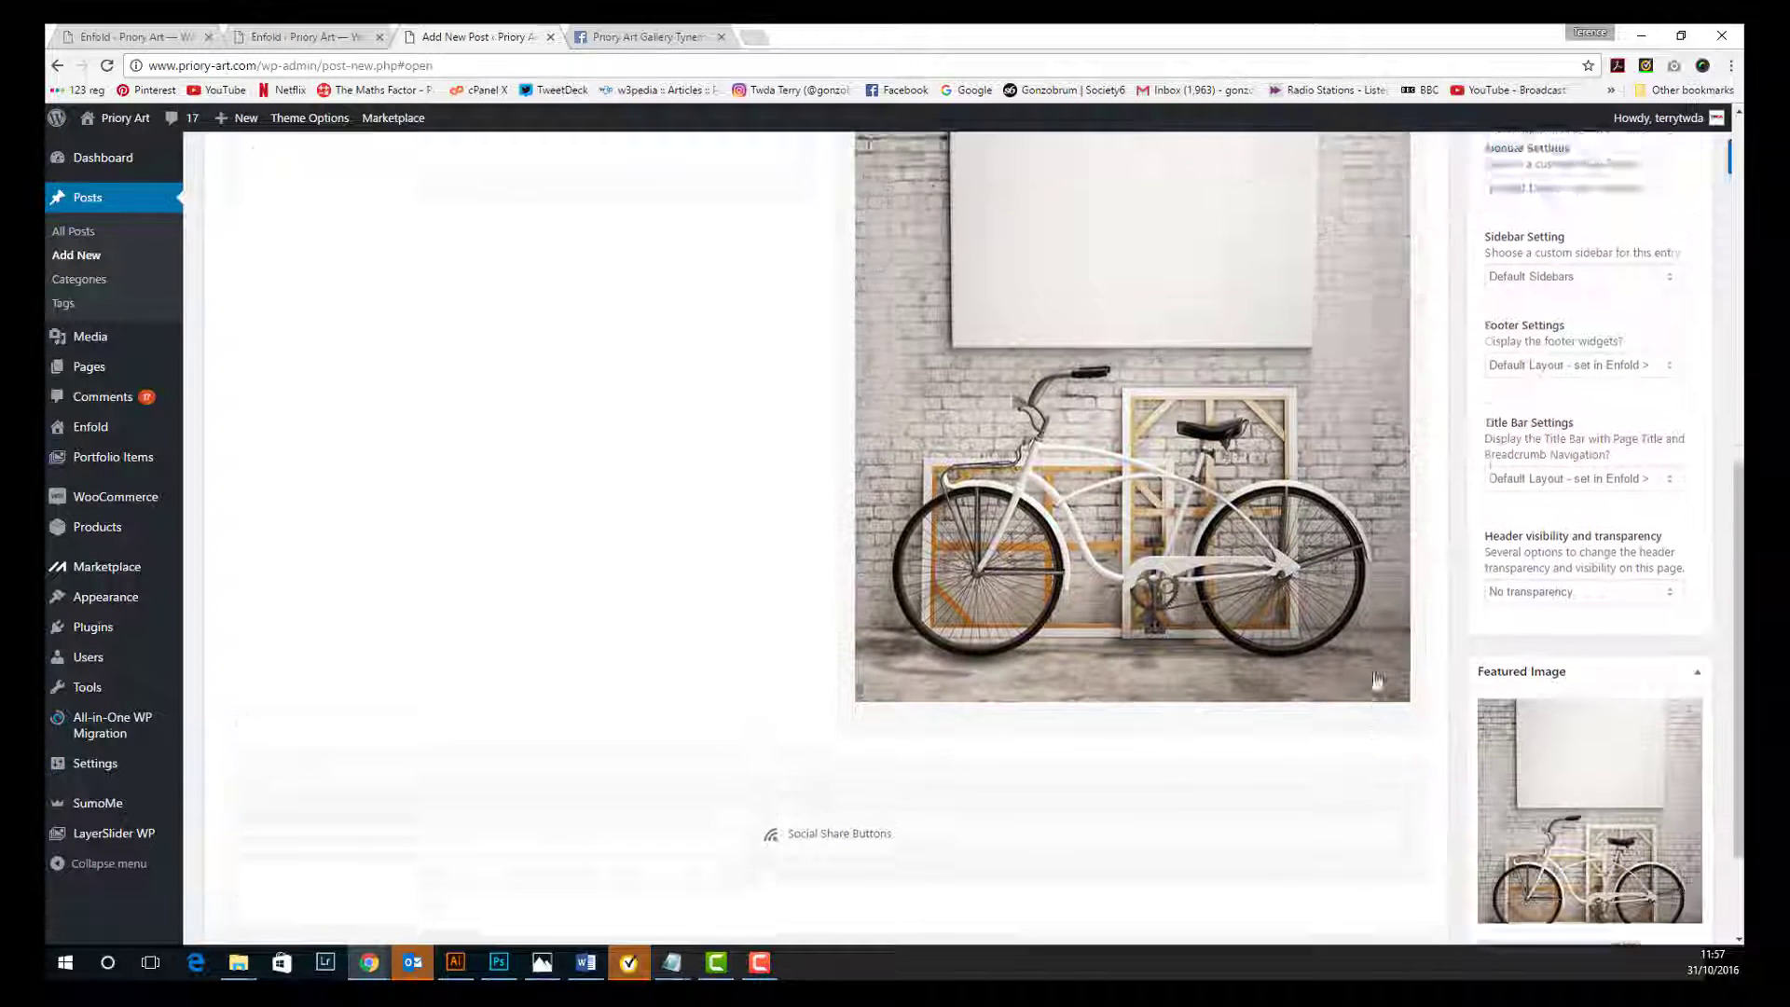
{"action": "scroll", "coordinate": [1377, 699], "scroll_direction": "up", "scroll_amount": 3}
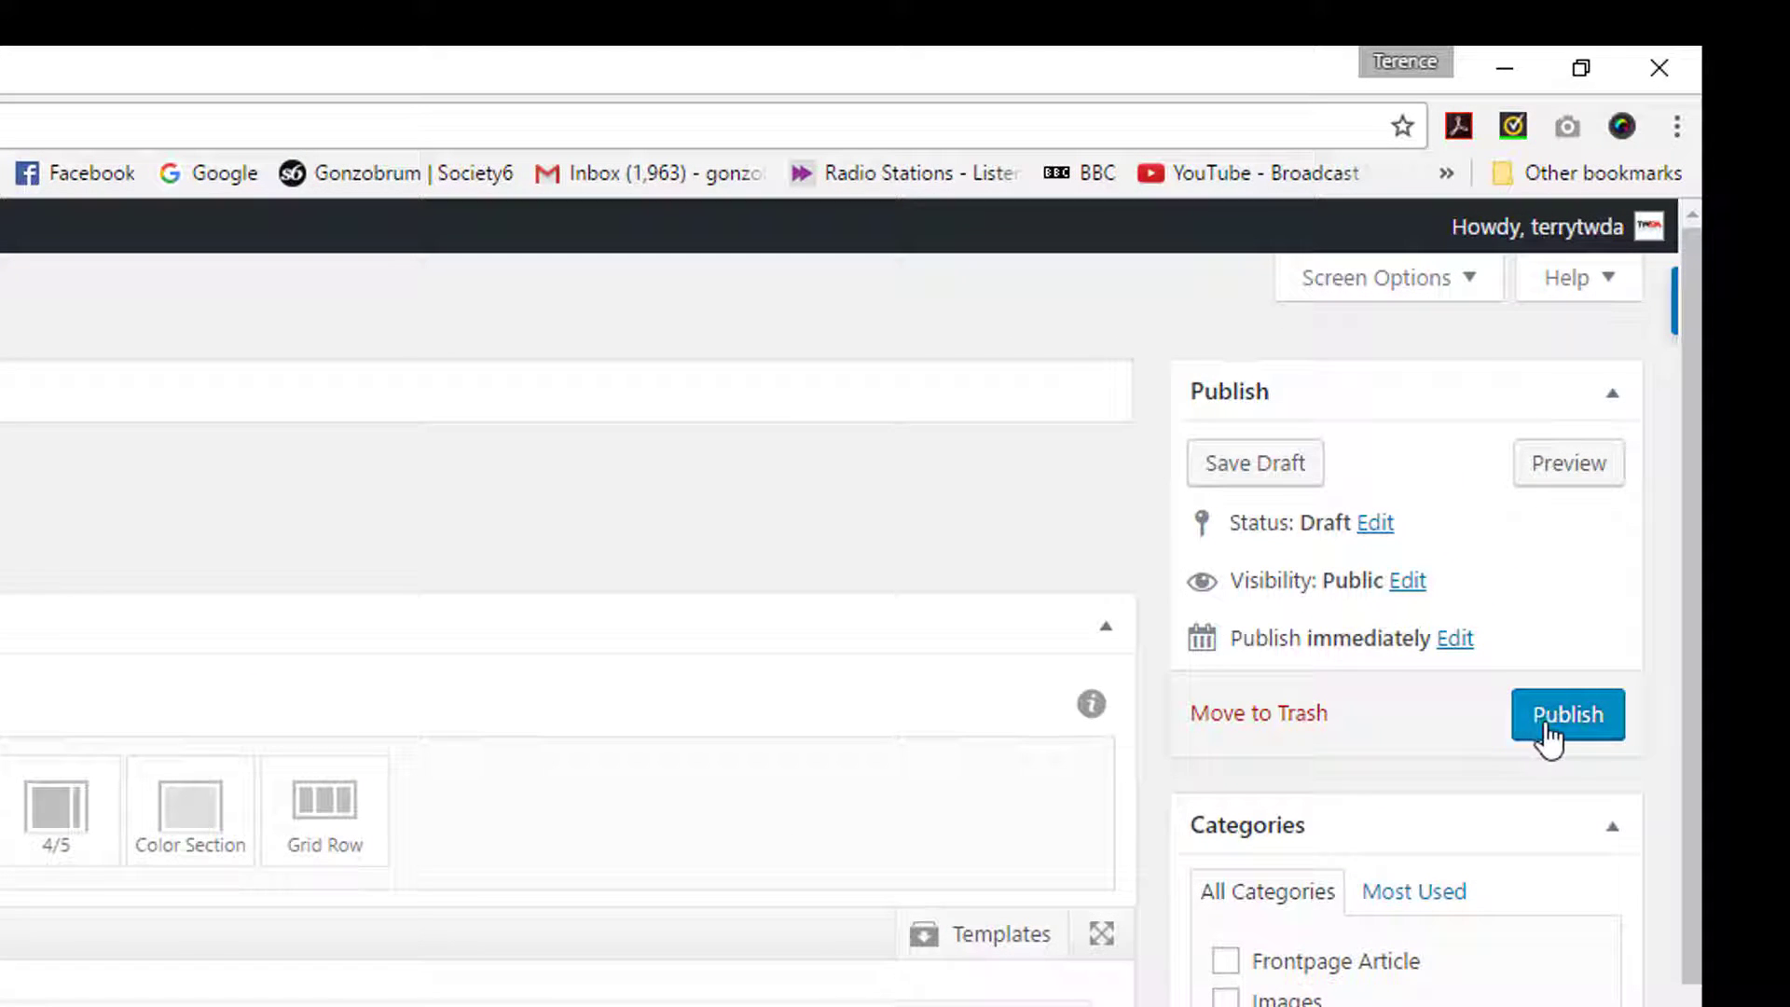
Try changing the publish date to November, discard the change, and publish 'terry test'
{"action": "left_click", "coordinate": [1456, 639]}
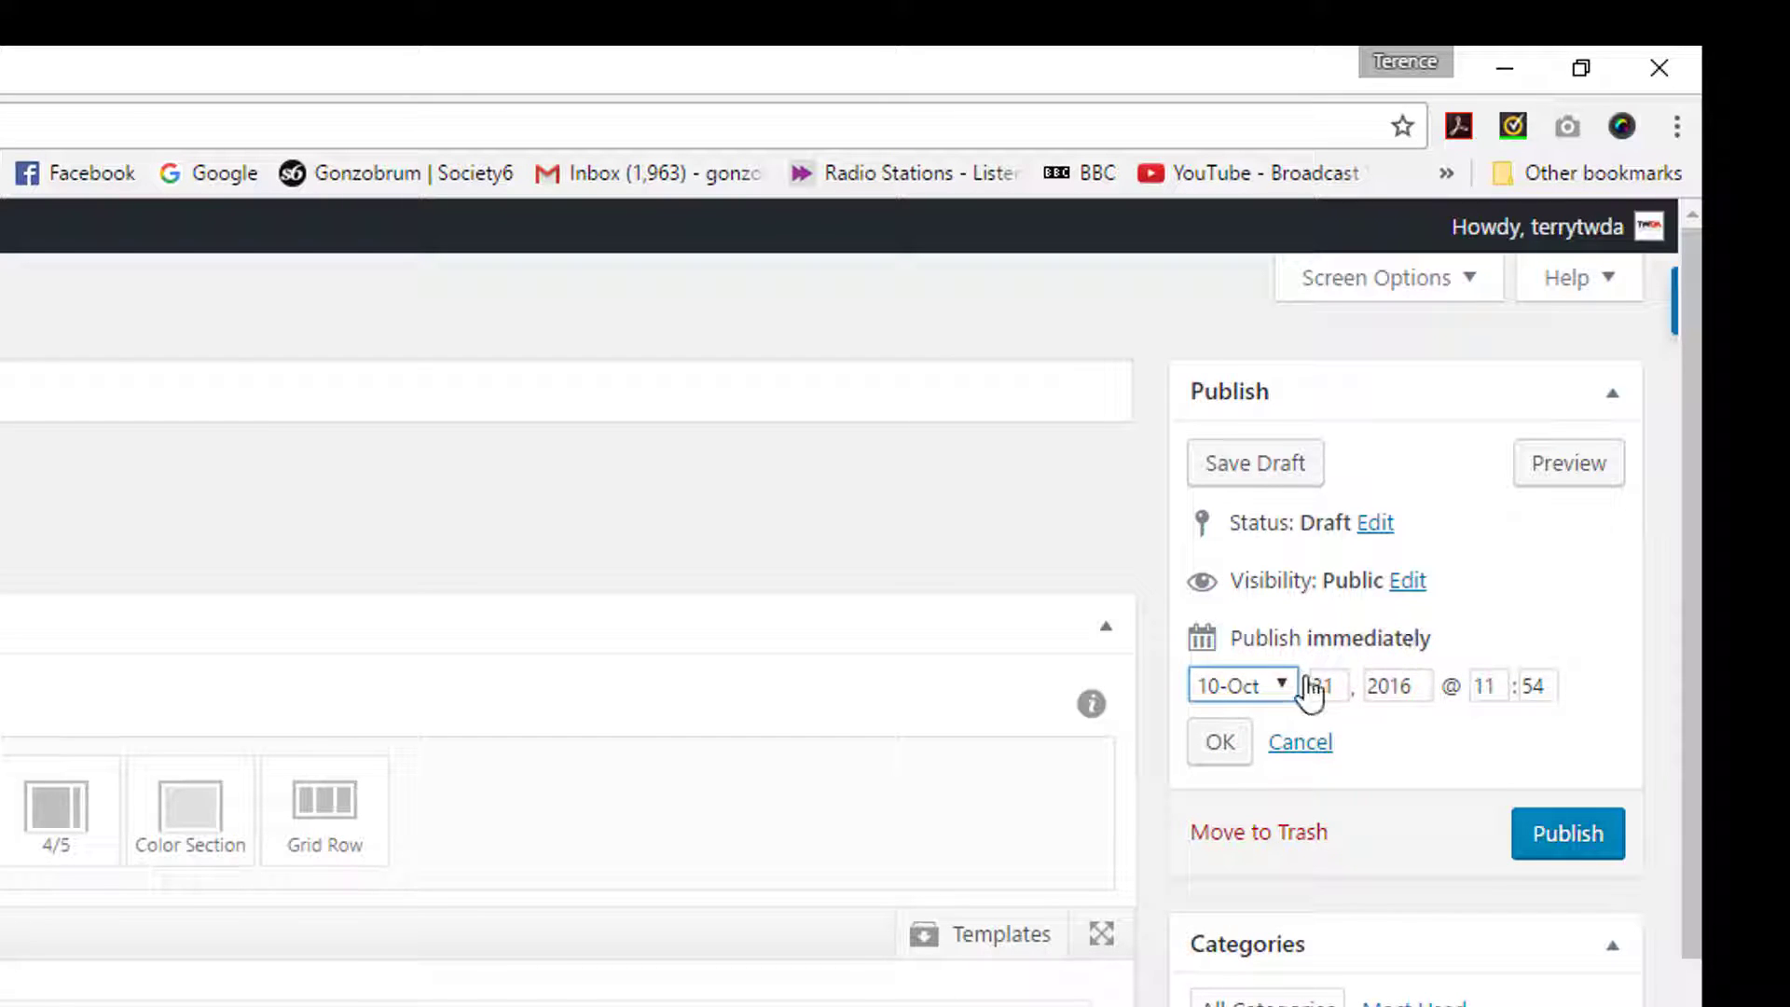
{"action": "left_click", "coordinate": [1281, 685]}
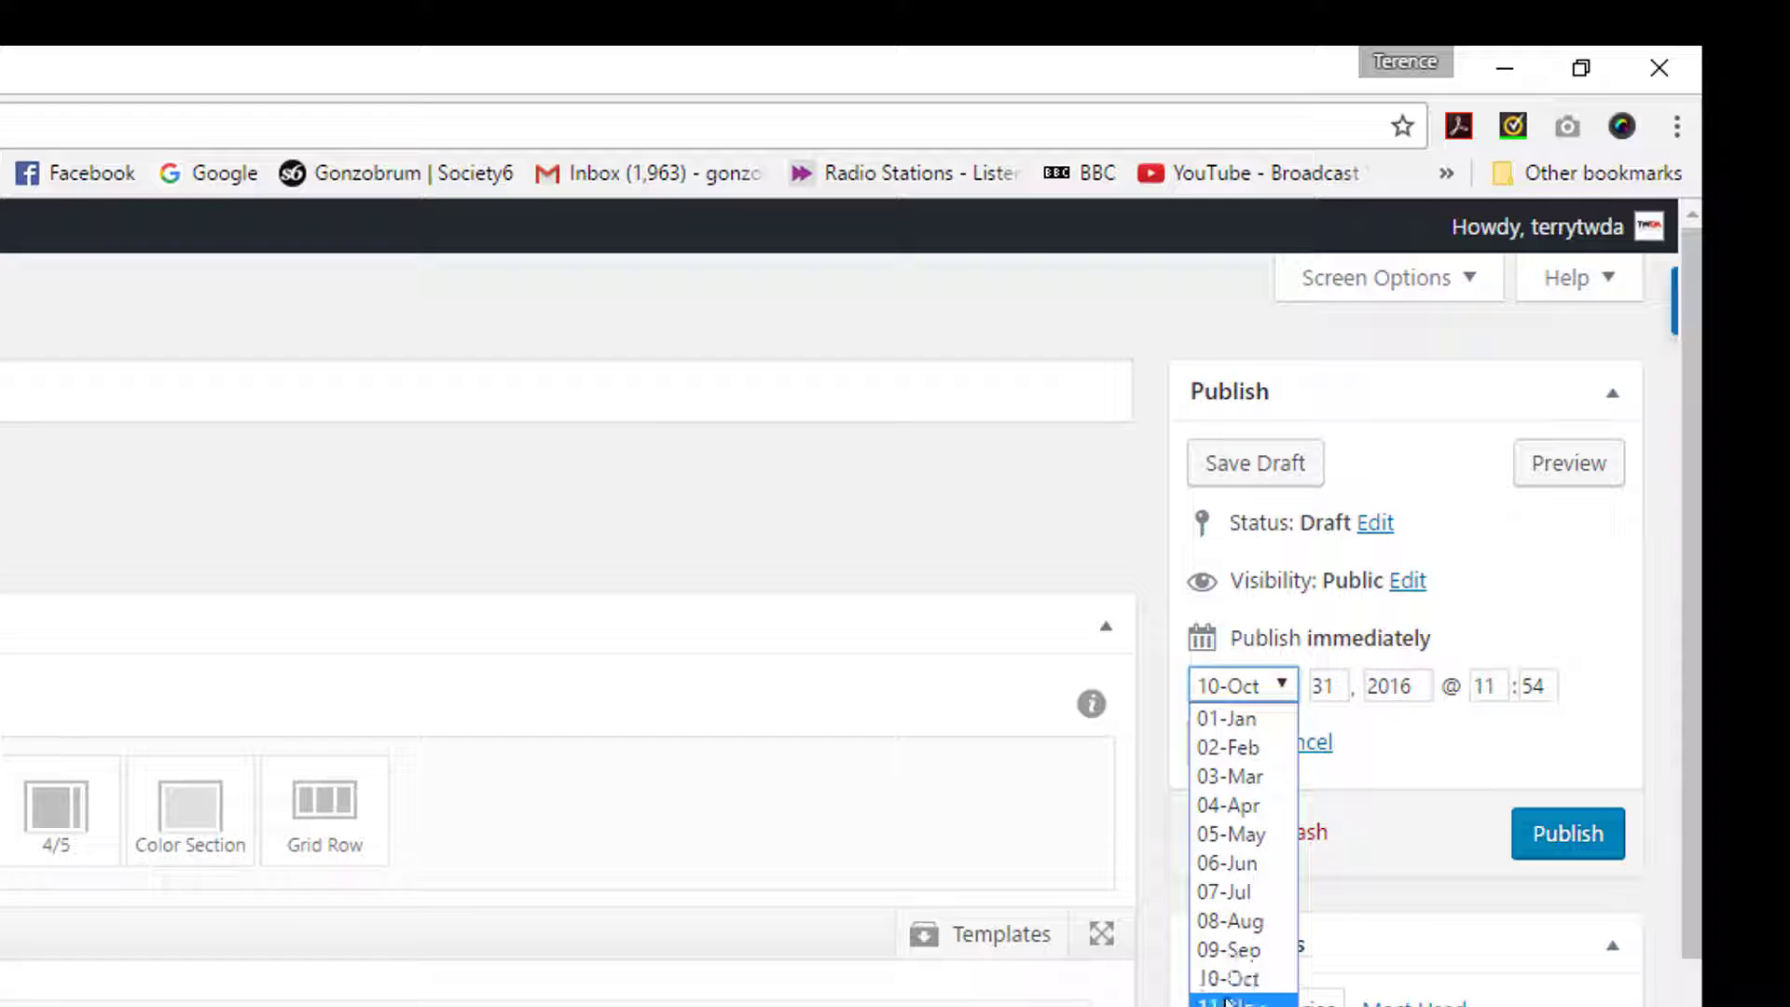
{"action": "left_click", "coordinate": [1231, 999]}
{"action": "double_click", "coordinate": [1323, 685]}
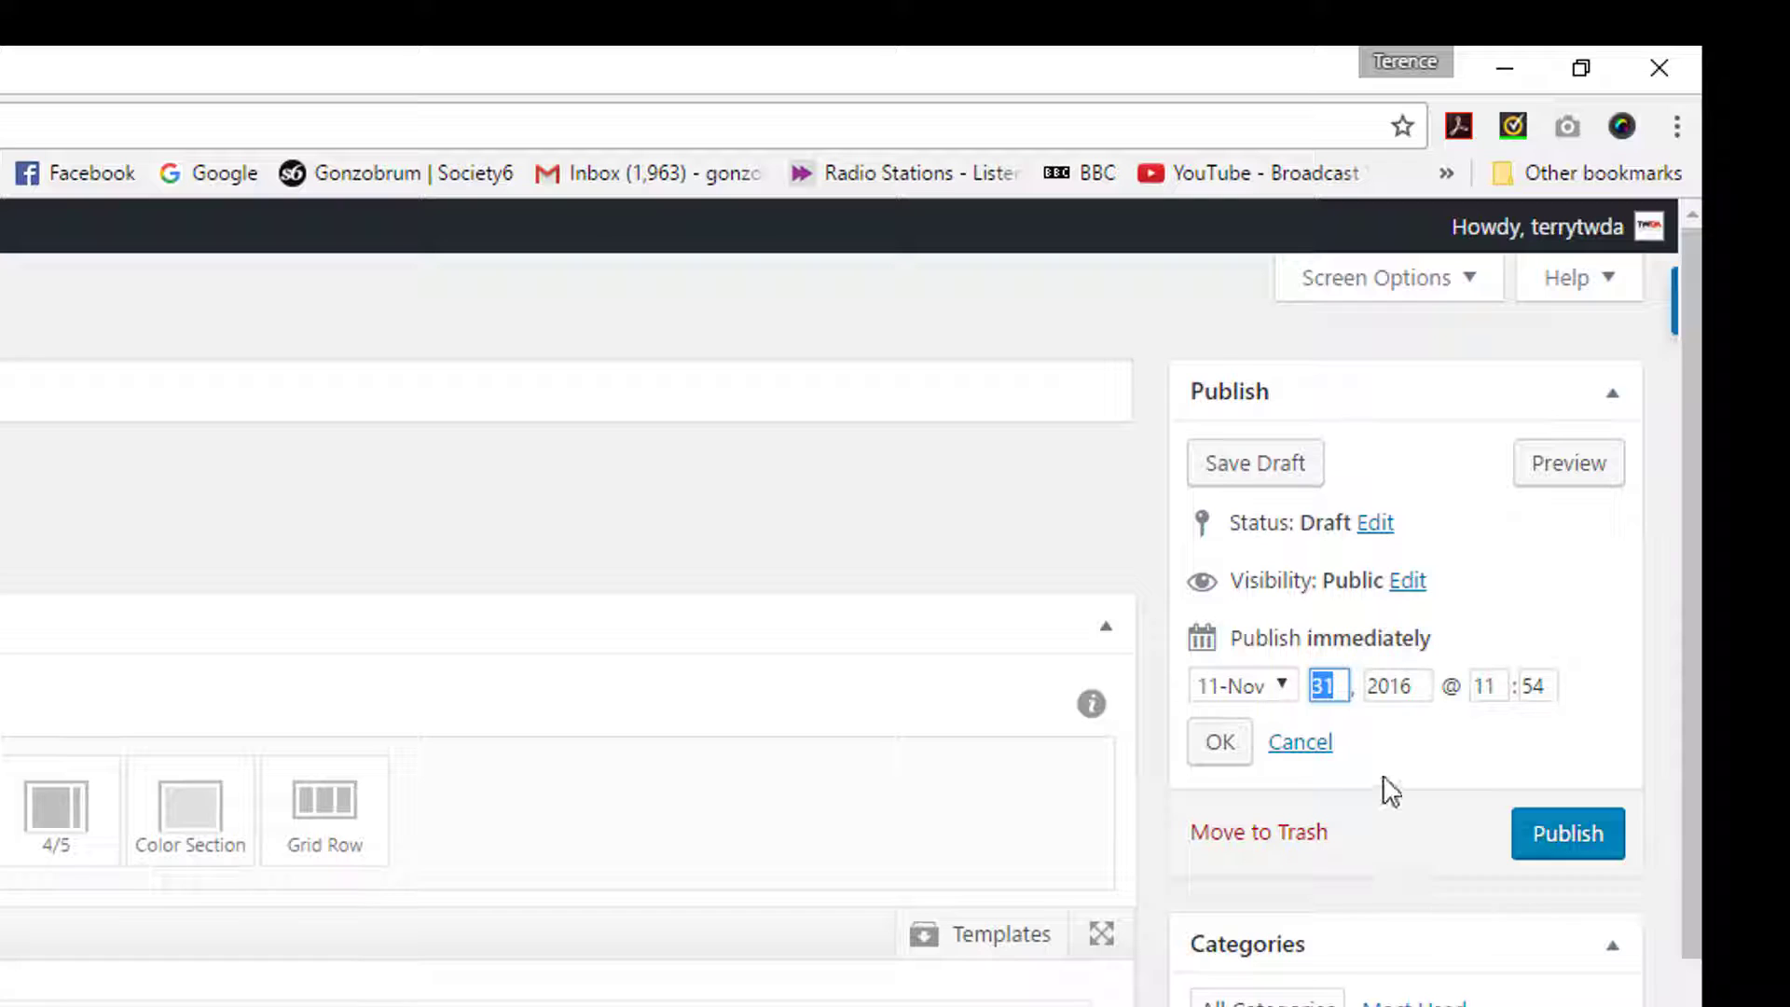
{"action": "left_click", "coordinate": [1301, 743]}
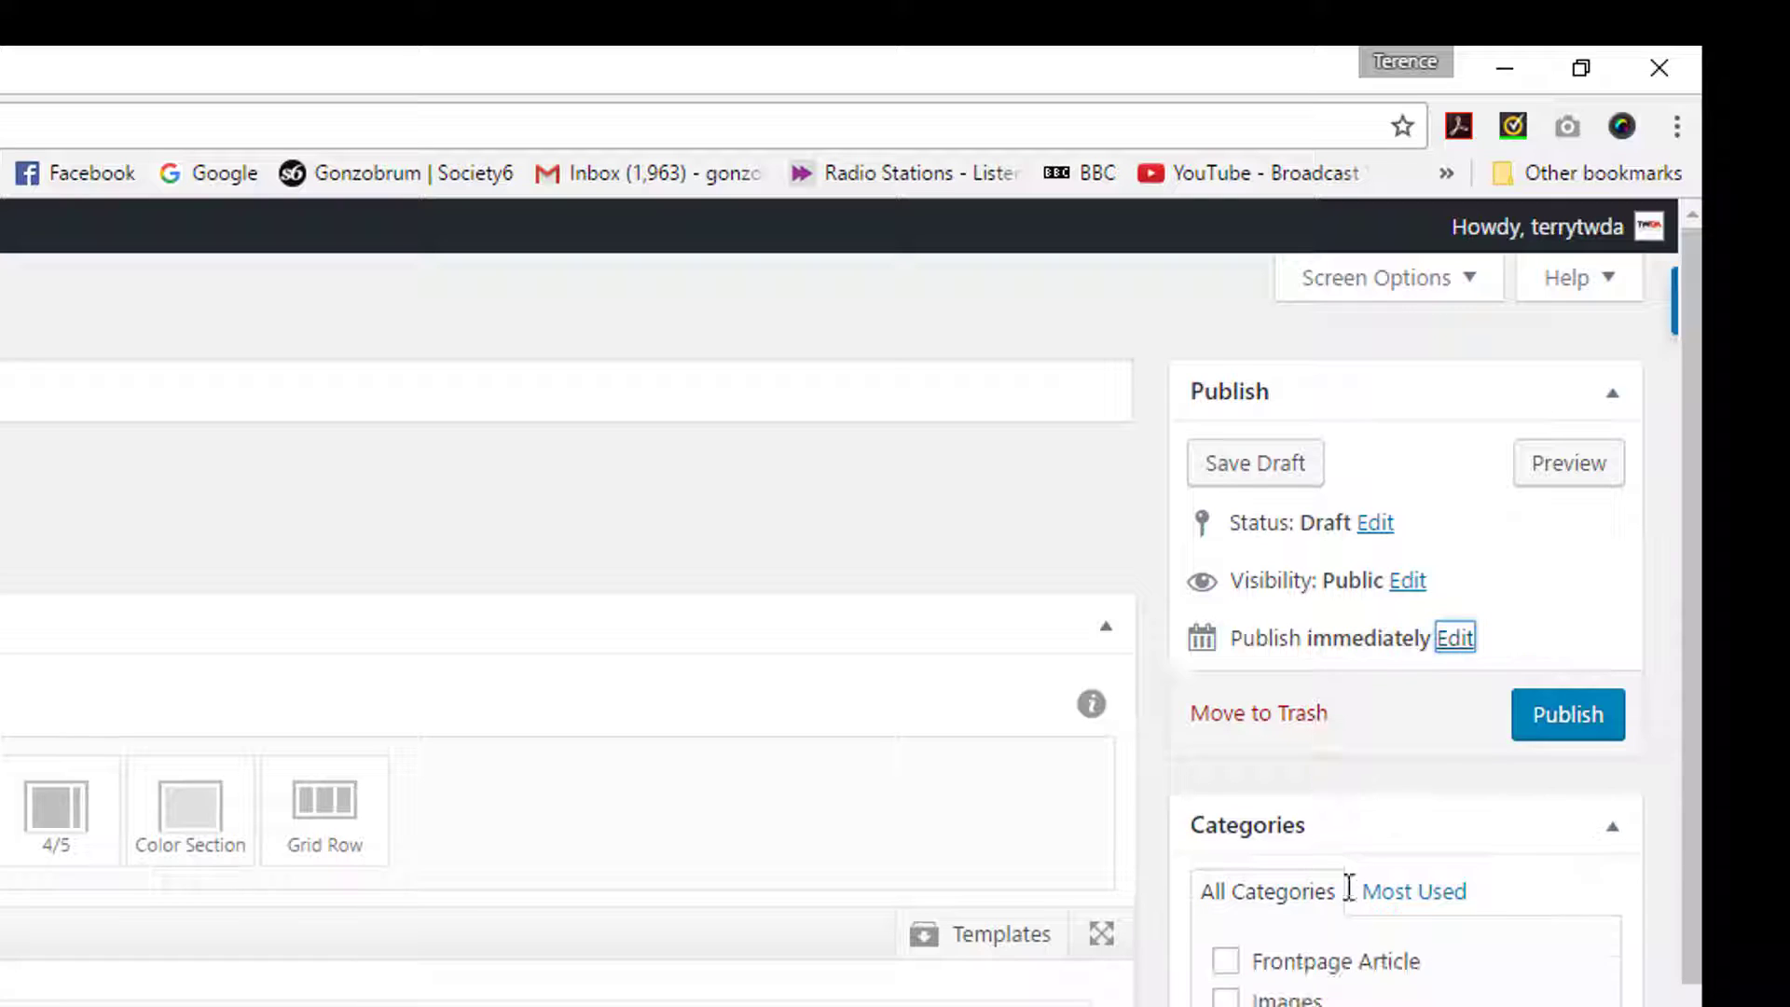
{"action": "left_click", "coordinate": [1550, 721]}
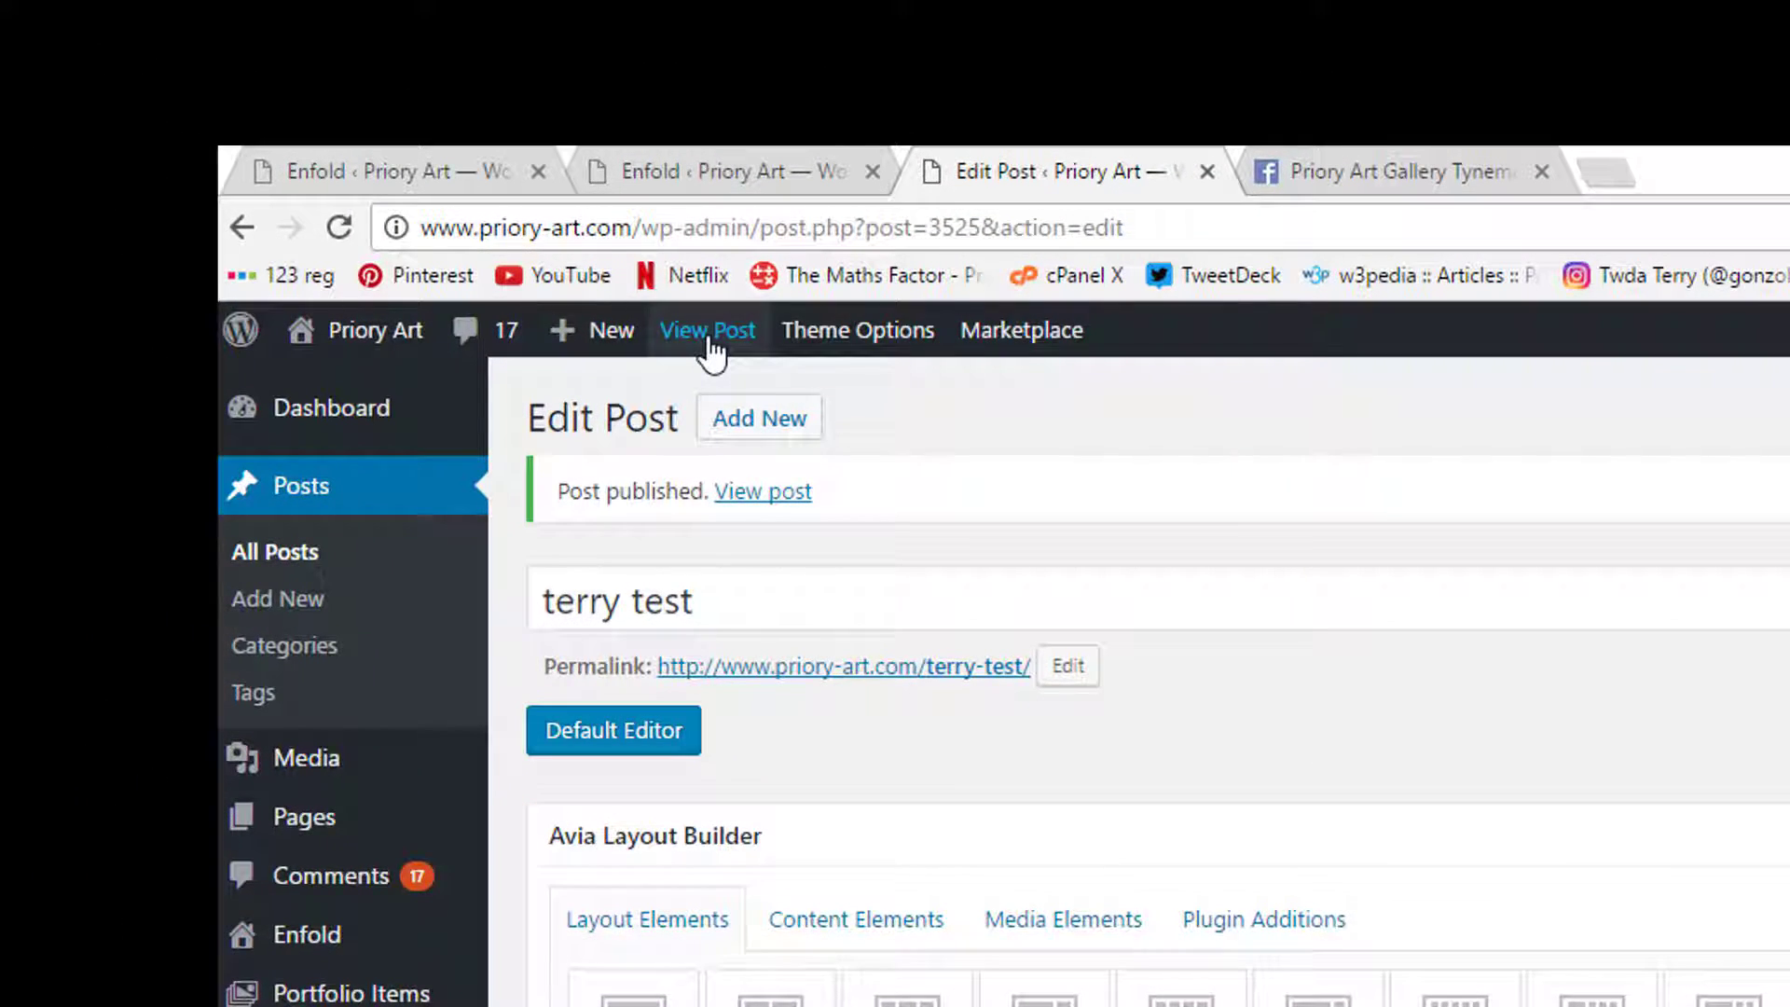
View the live post, then reopen it from the Latest News blog grid
{"action": "left_click", "coordinate": [713, 340]}
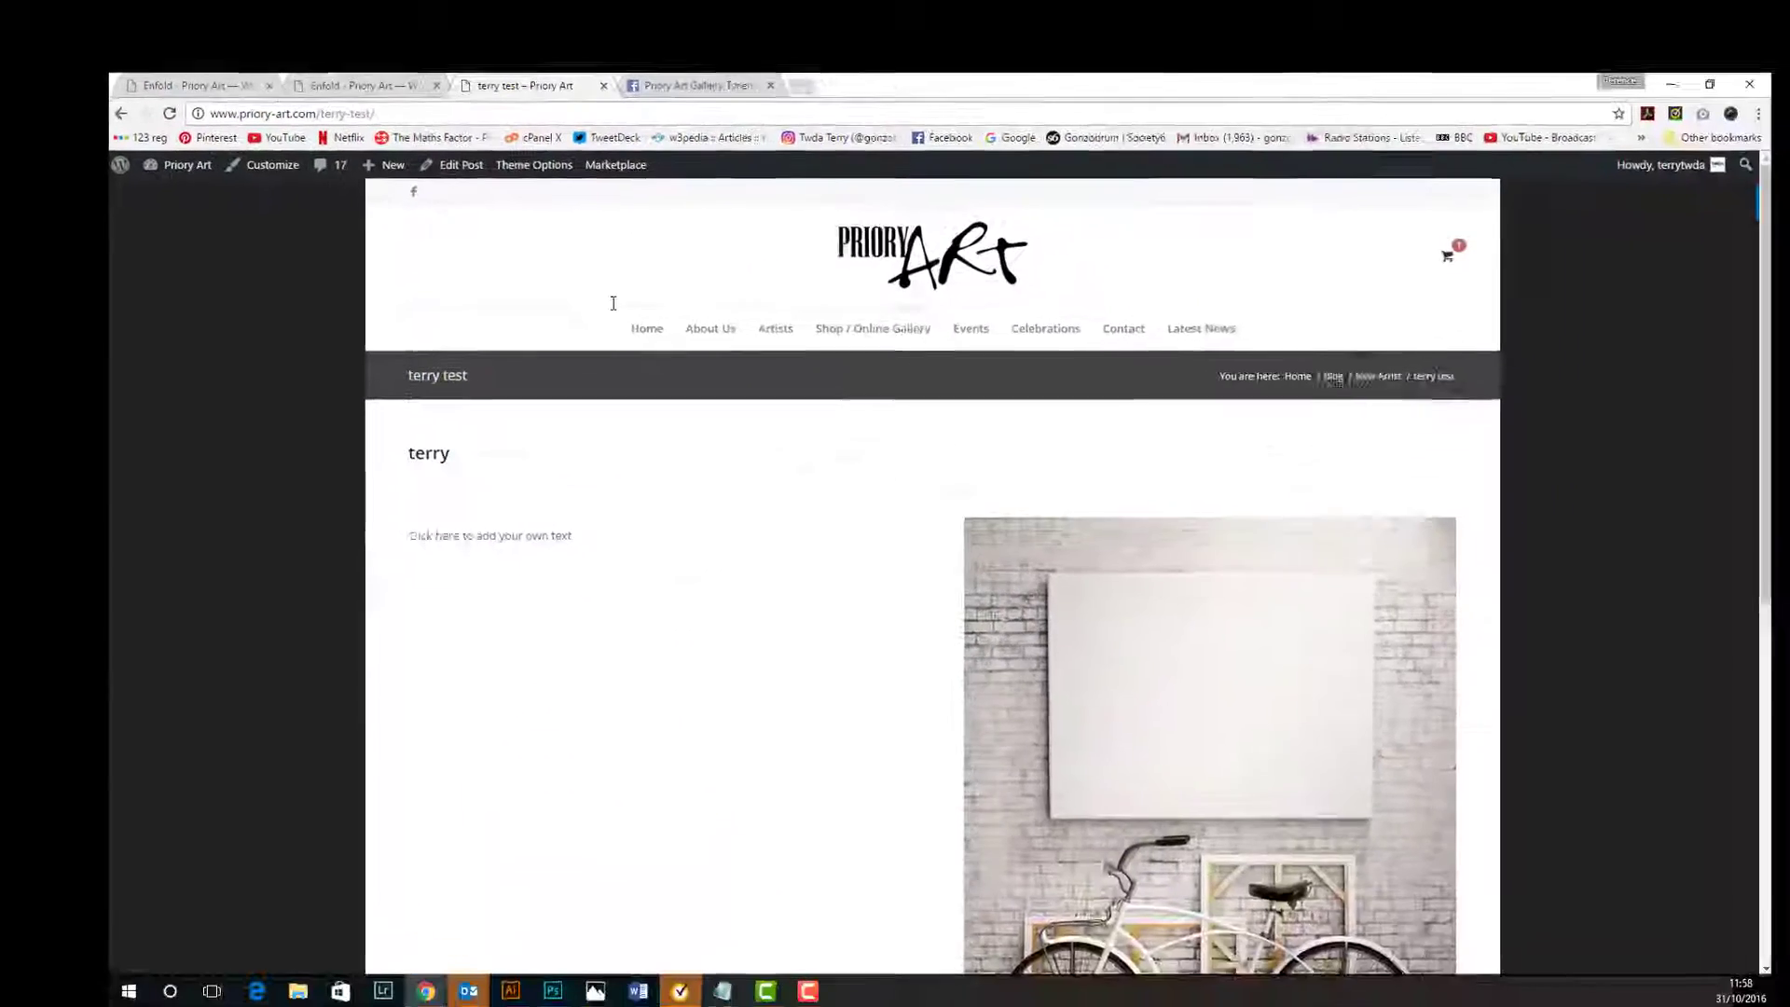
{"action": "scroll", "coordinate": [599, 309], "scroll_direction": "down", "scroll_amount": 3}
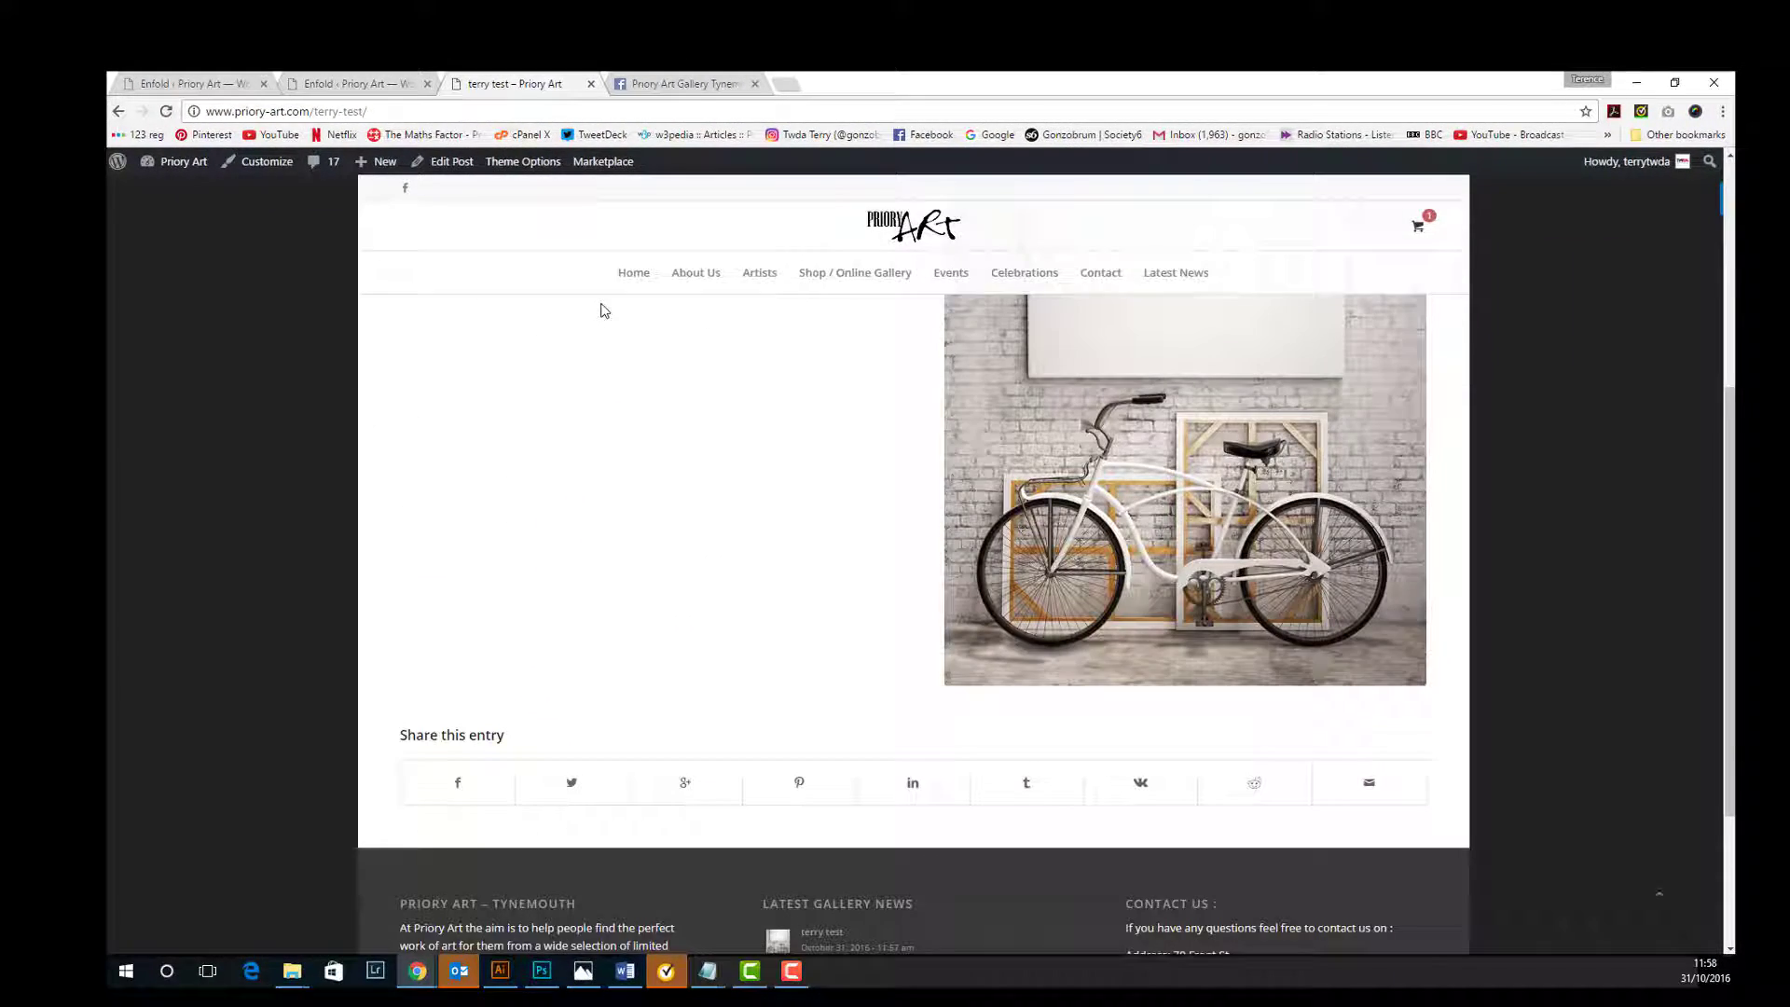
{"action": "scroll", "coordinate": [600, 310], "scroll_direction": "up", "scroll_amount": 4}
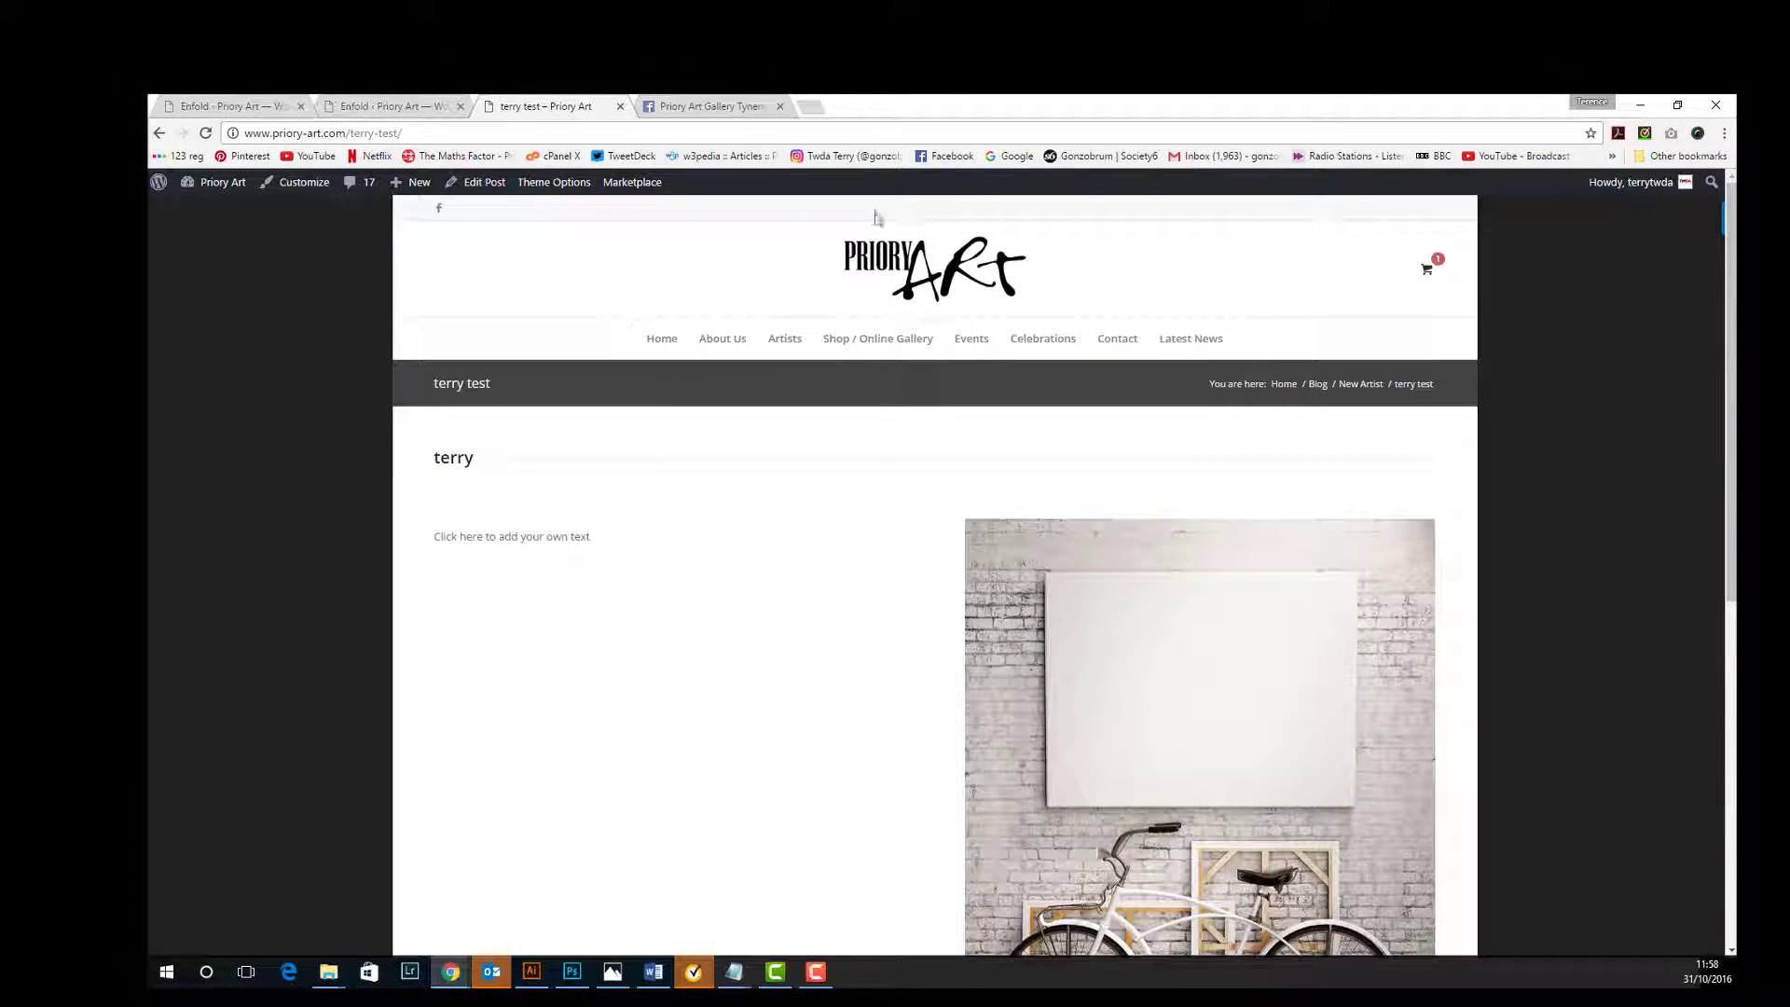
{"action": "left_click", "coordinate": [1194, 343]}
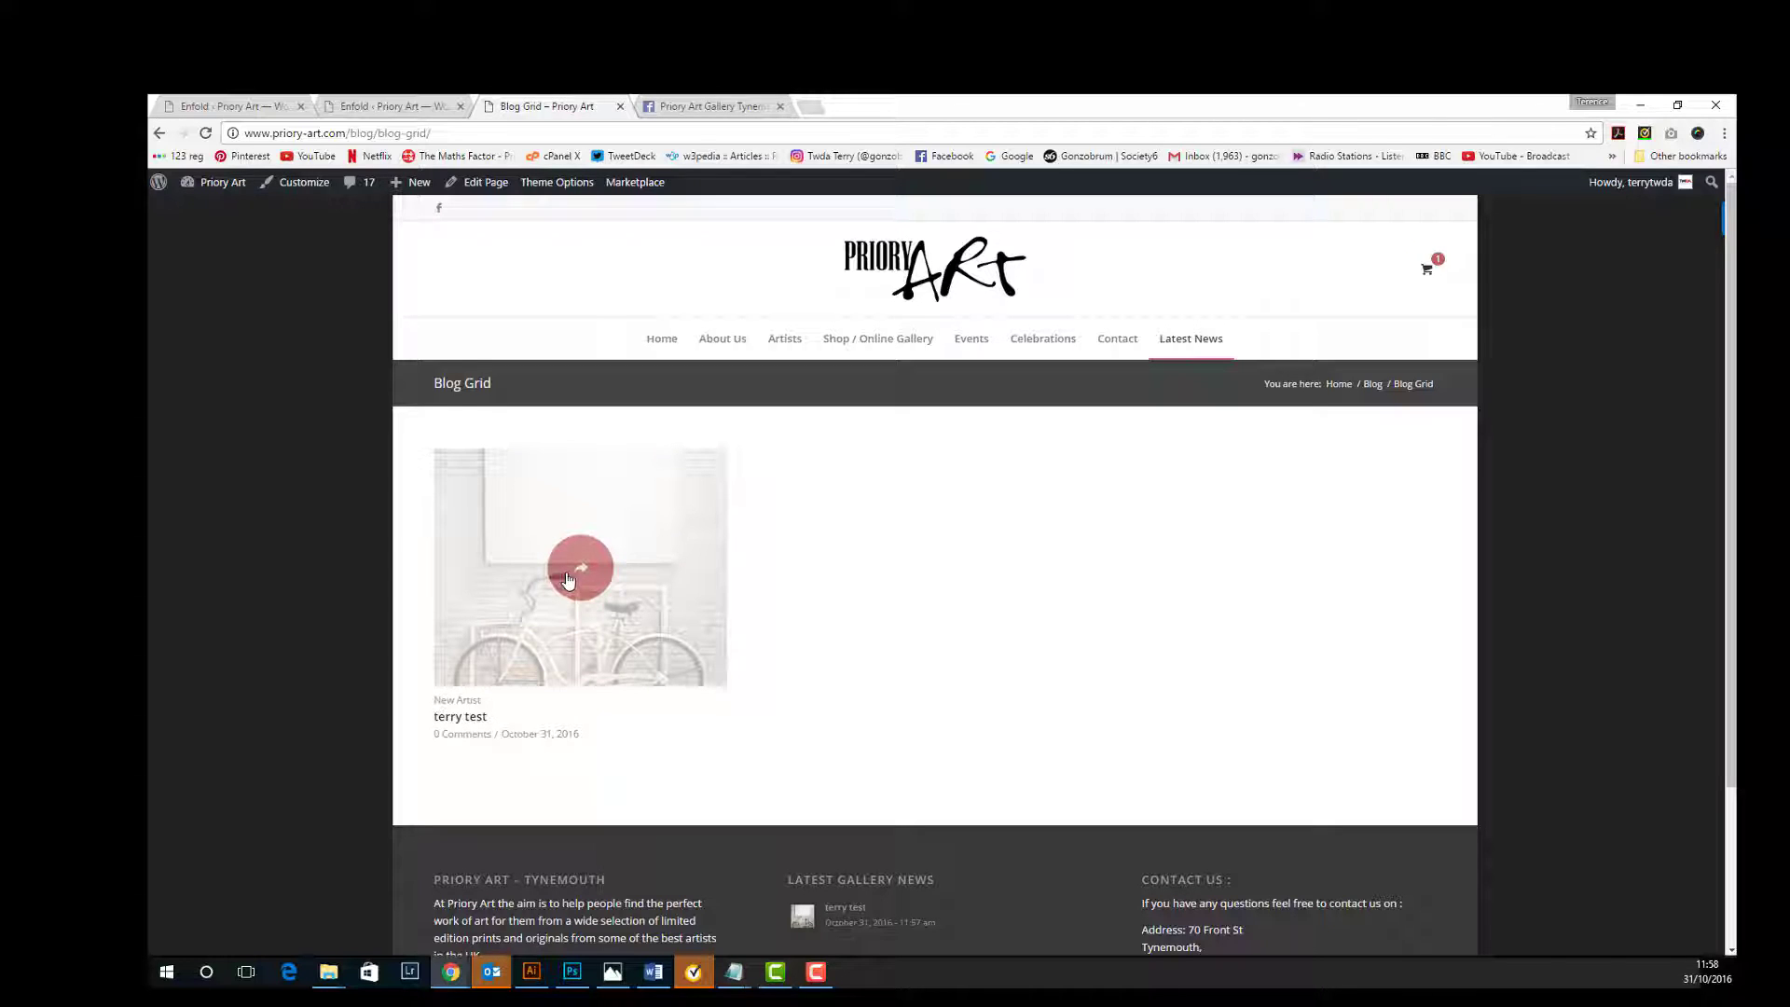
{"action": "left_click", "coordinate": [569, 578]}
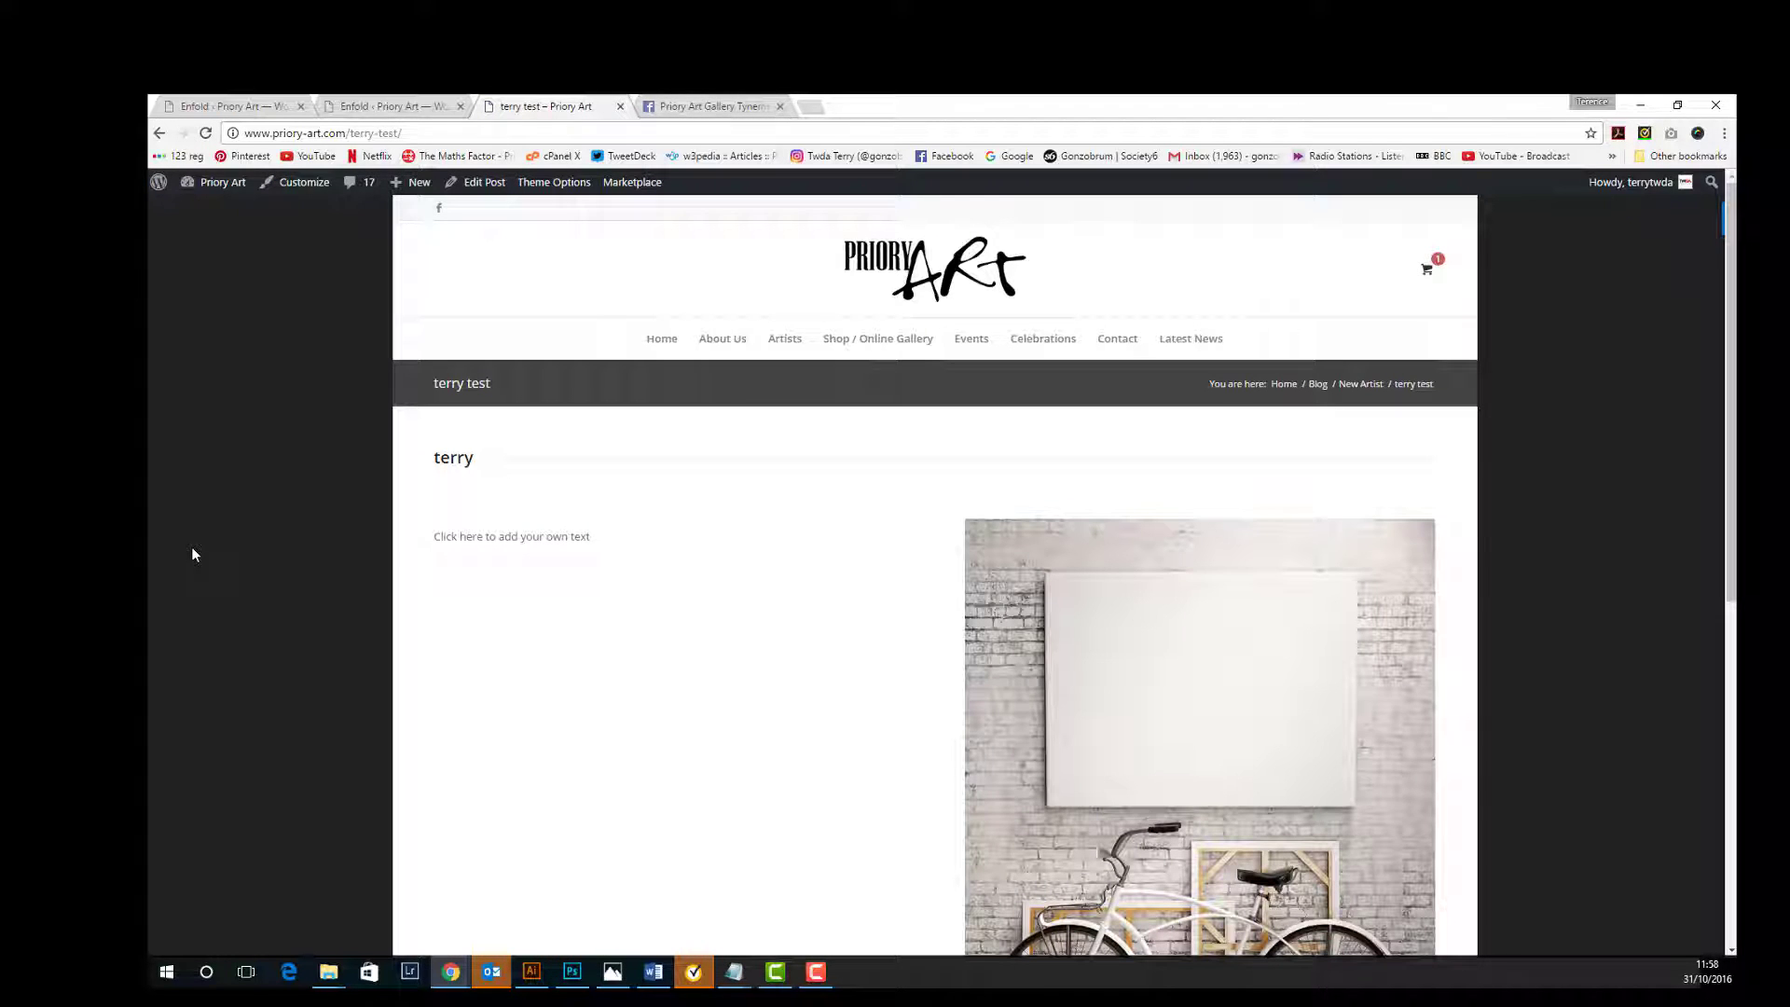
{"action": "scroll", "coordinate": [495, 545], "scroll_direction": "down", "scroll_amount": 5}
{"action": "scroll", "coordinate": [495, 545], "scroll_direction": "down", "scroll_amount": 5}
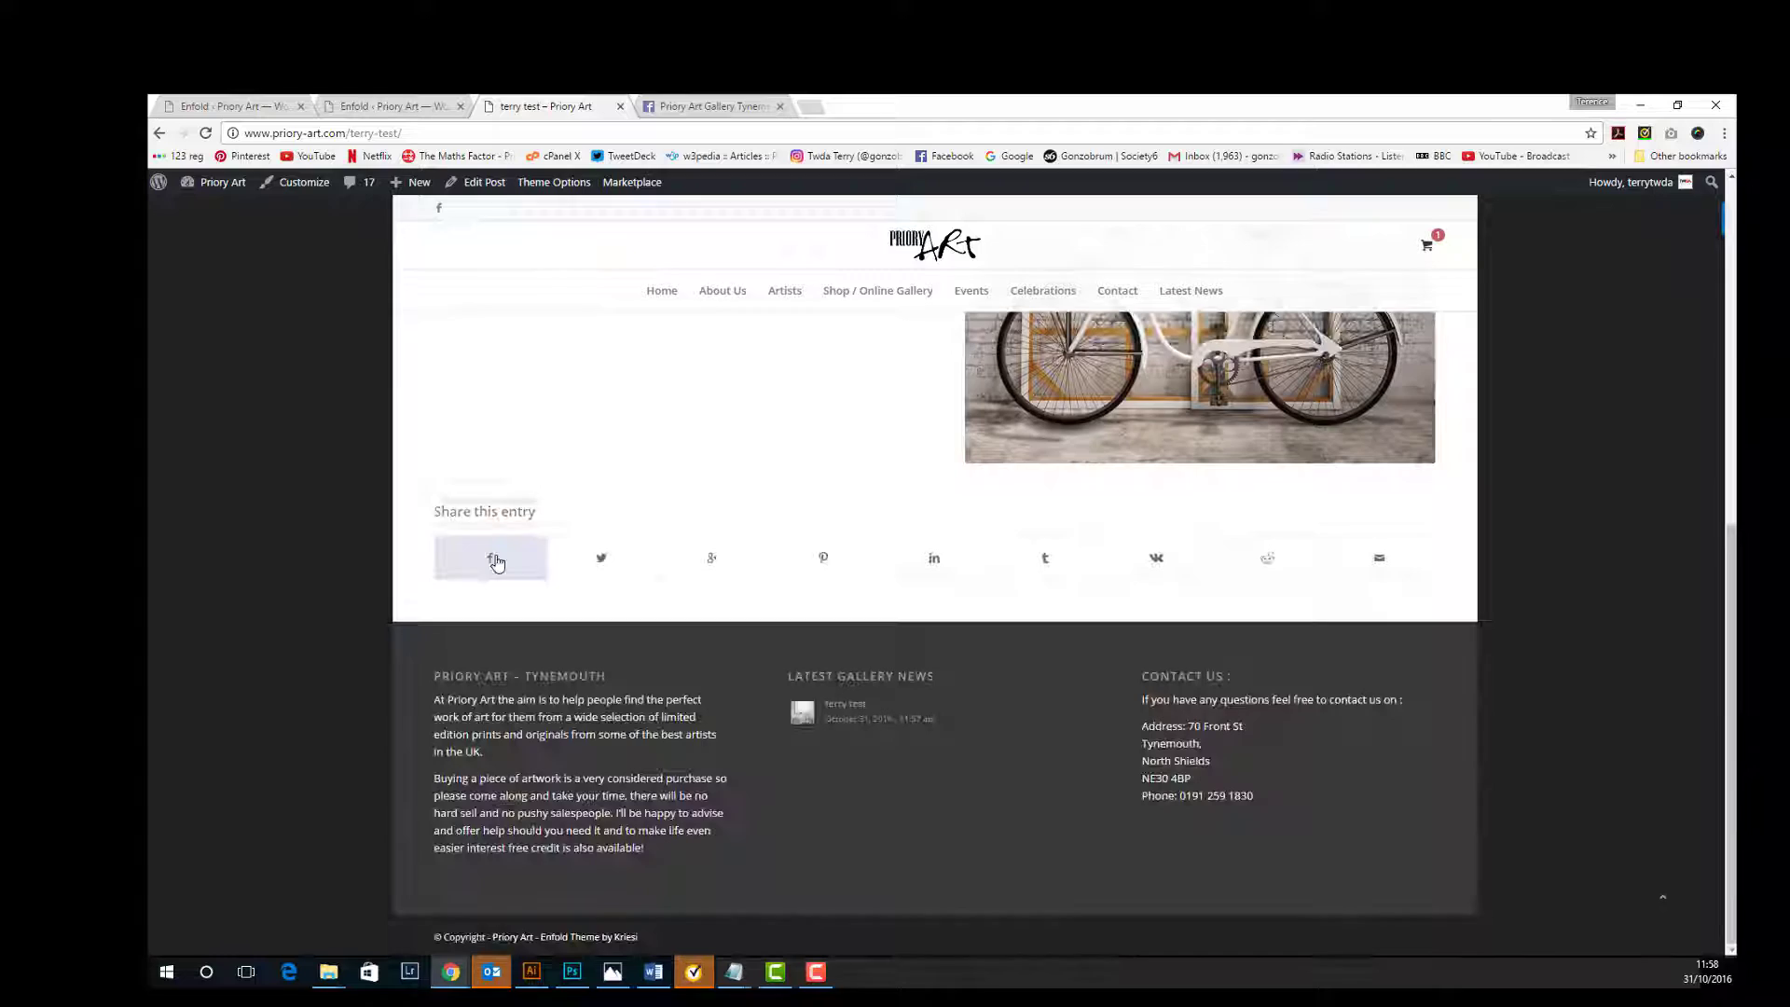
{"action": "scroll", "coordinate": [495, 560], "scroll_direction": "up", "scroll_amount": 10}
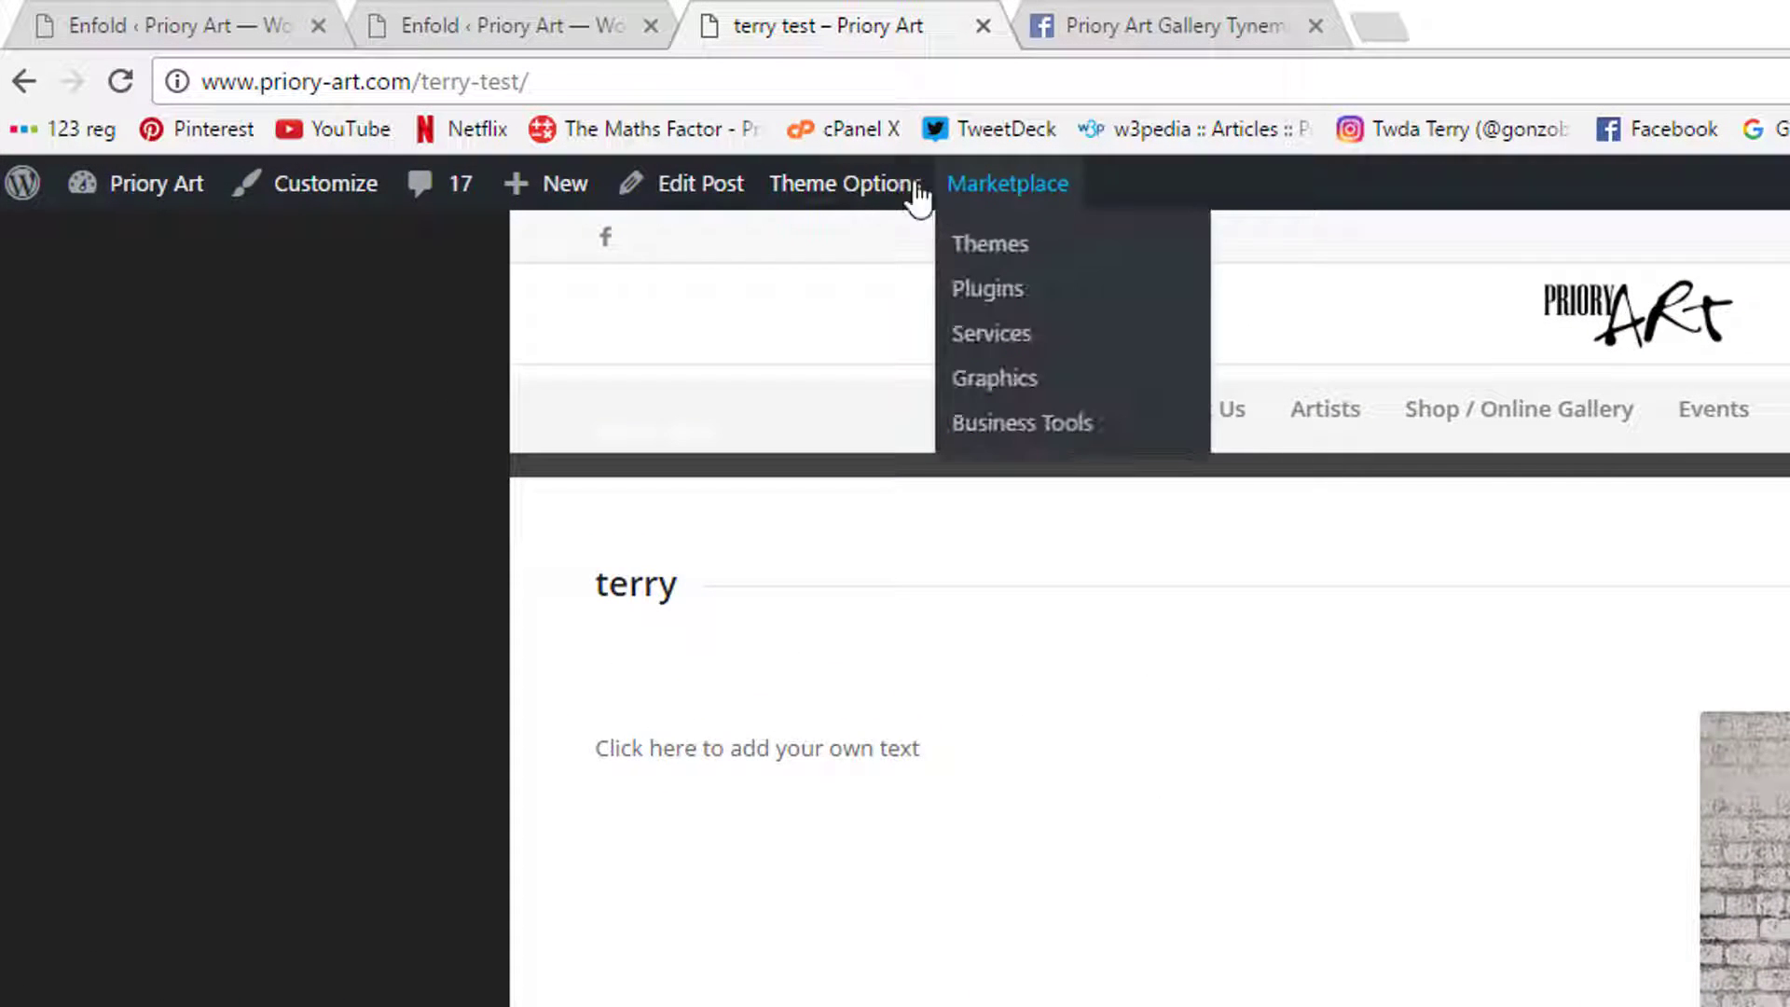
{"action": "mouse_move", "coordinate": [218, 182]}
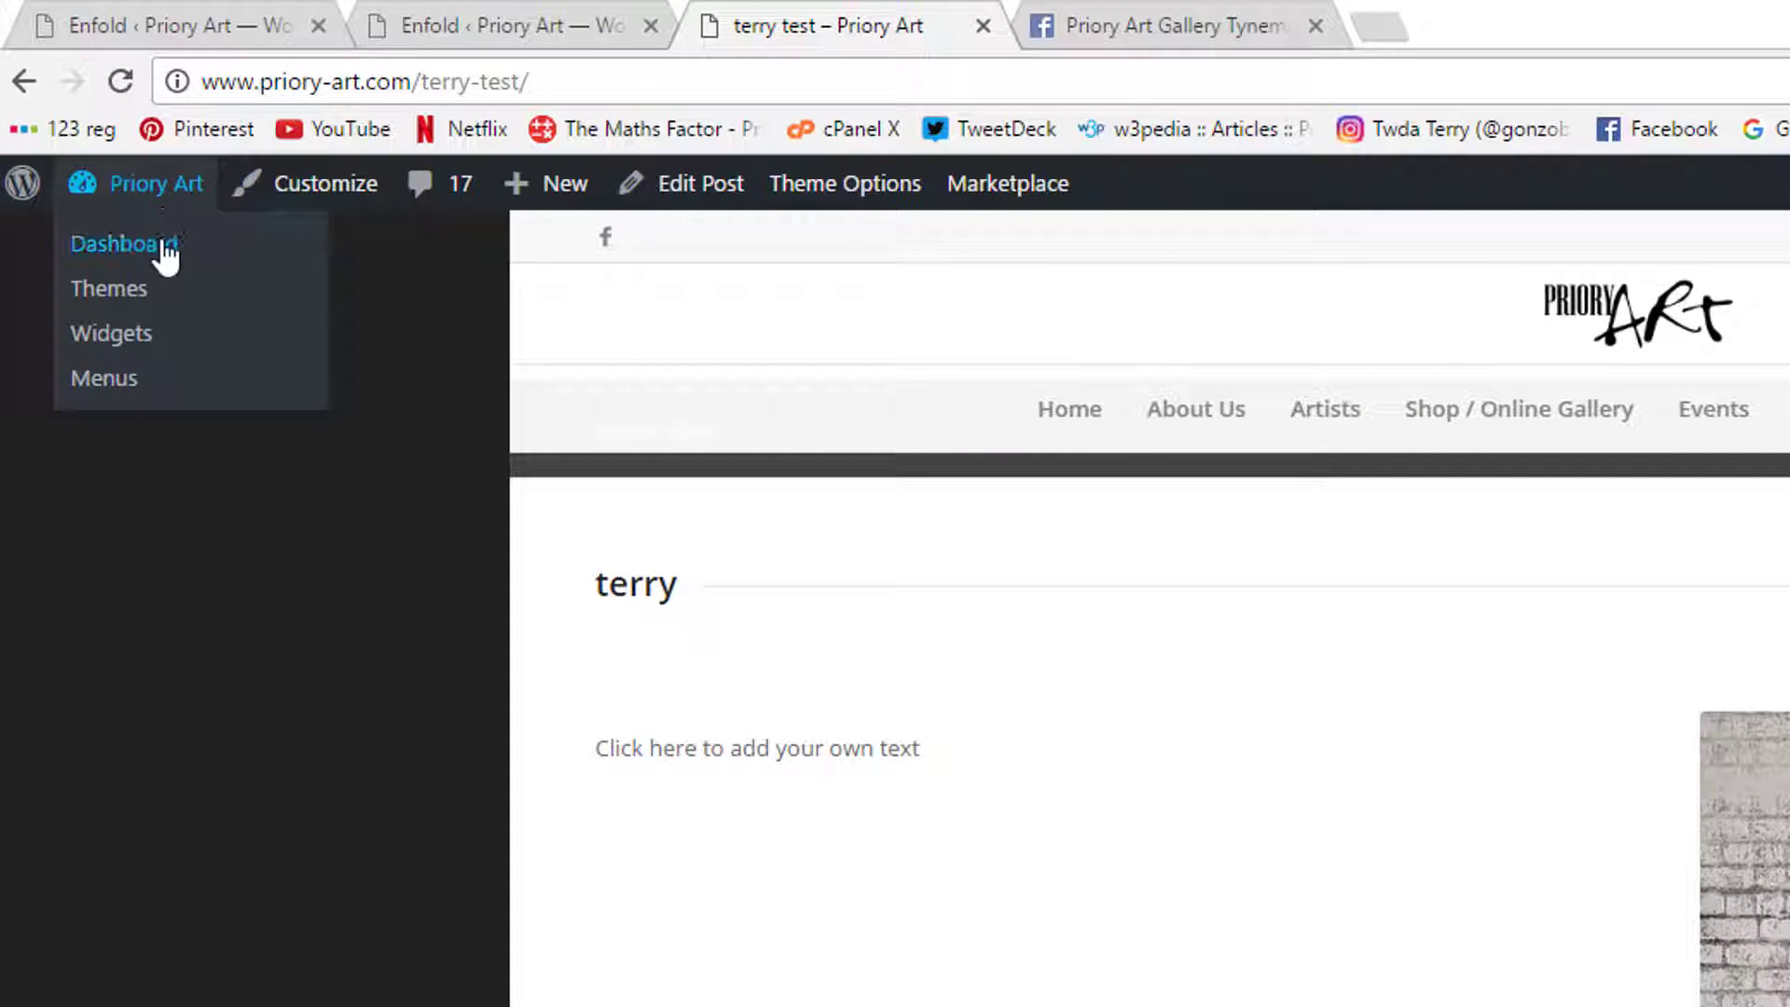
Go to the Dashboard's All Posts list and move 'terry test' to the Trash
{"action": "left_click", "coordinate": [166, 253]}
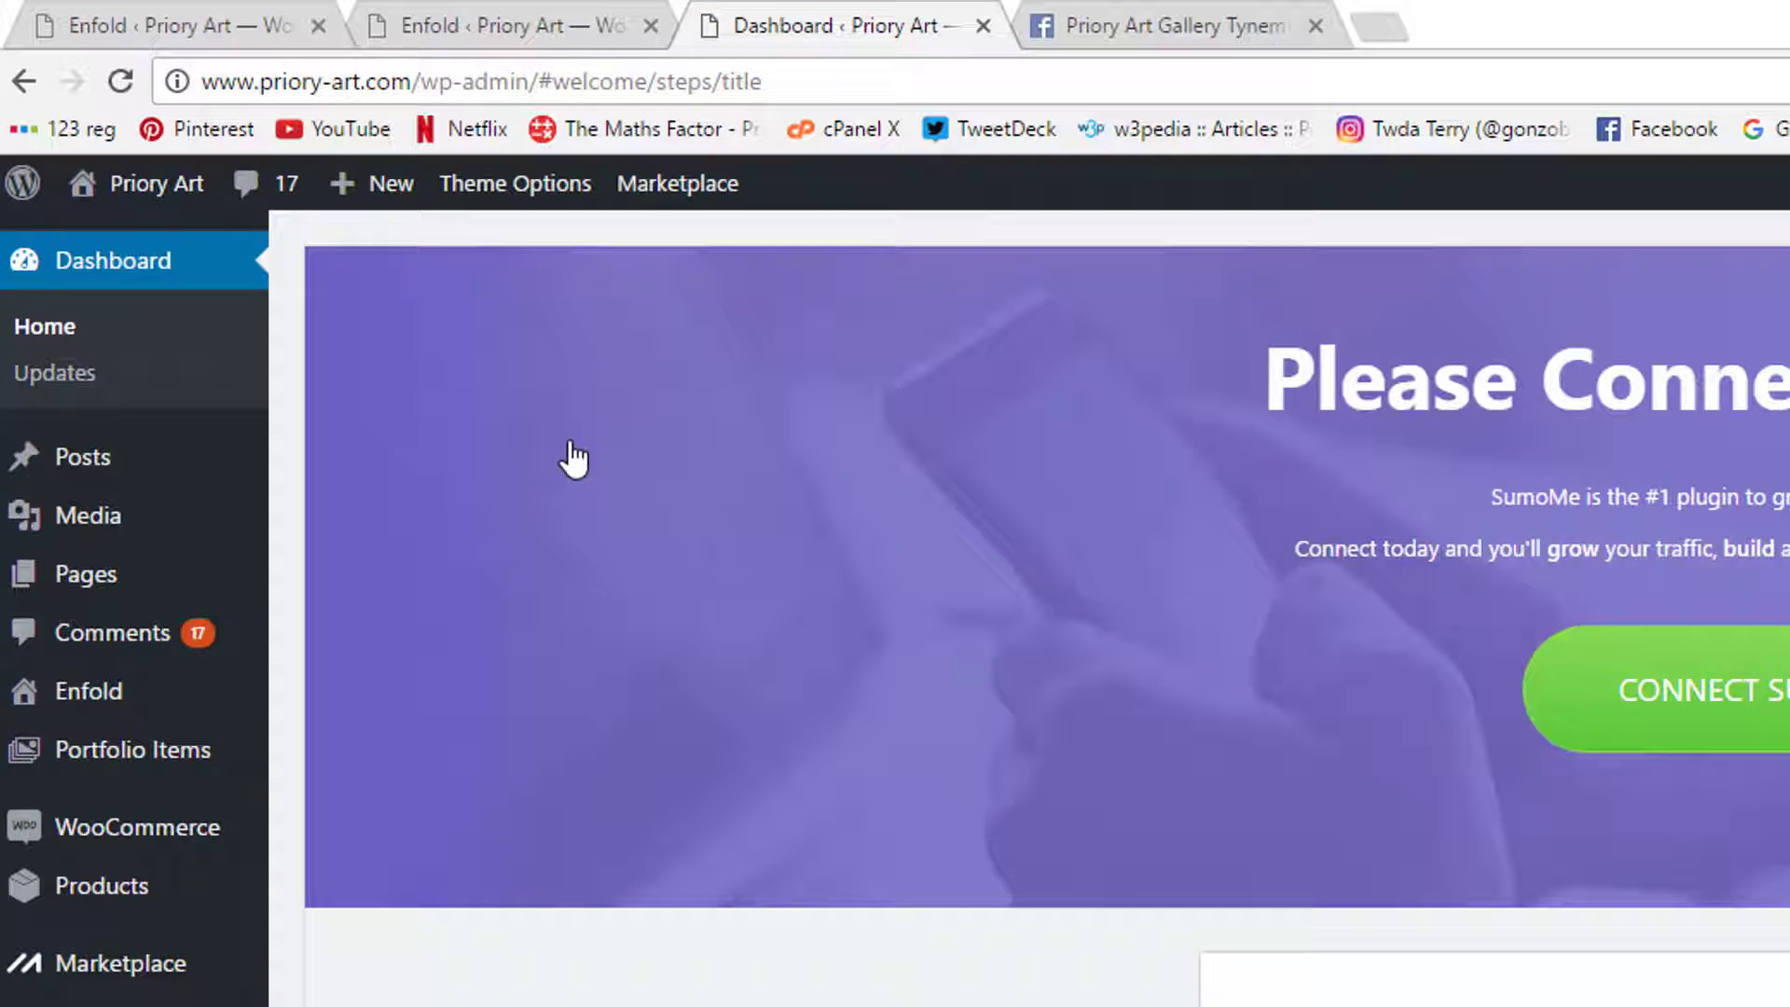
{"action": "mouse_move", "coordinate": [83, 457]}
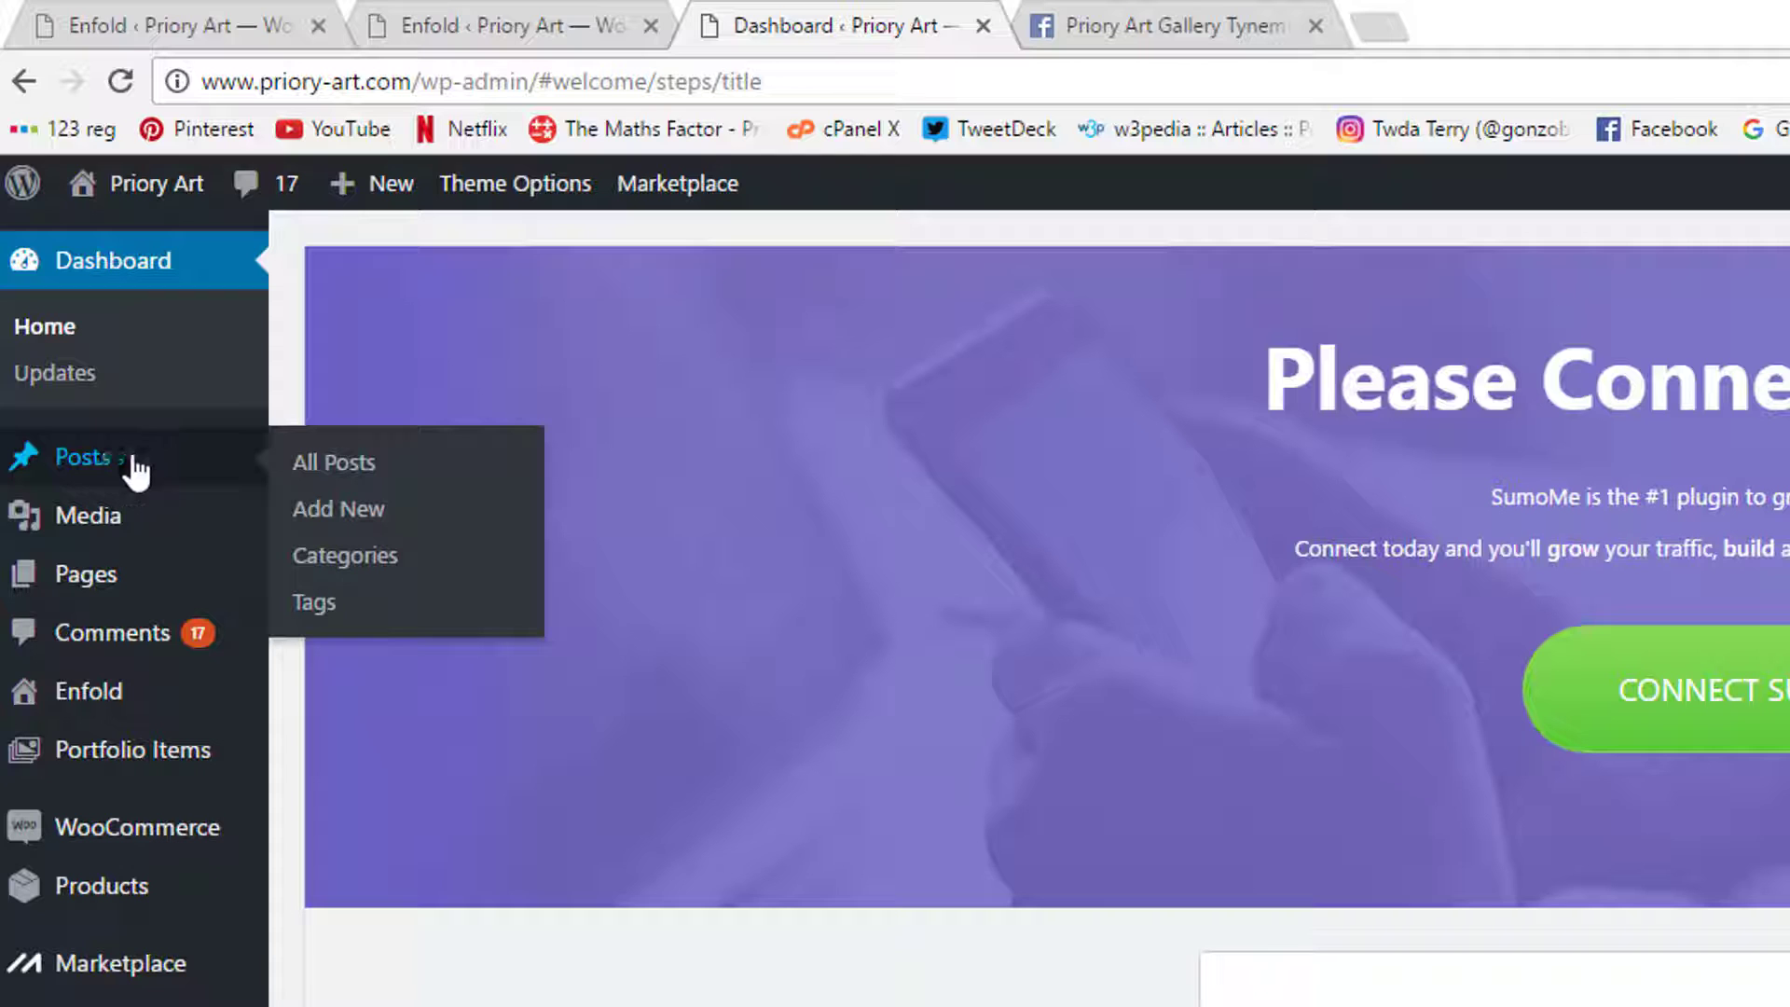
{"action": "left_click", "coordinate": [336, 462]}
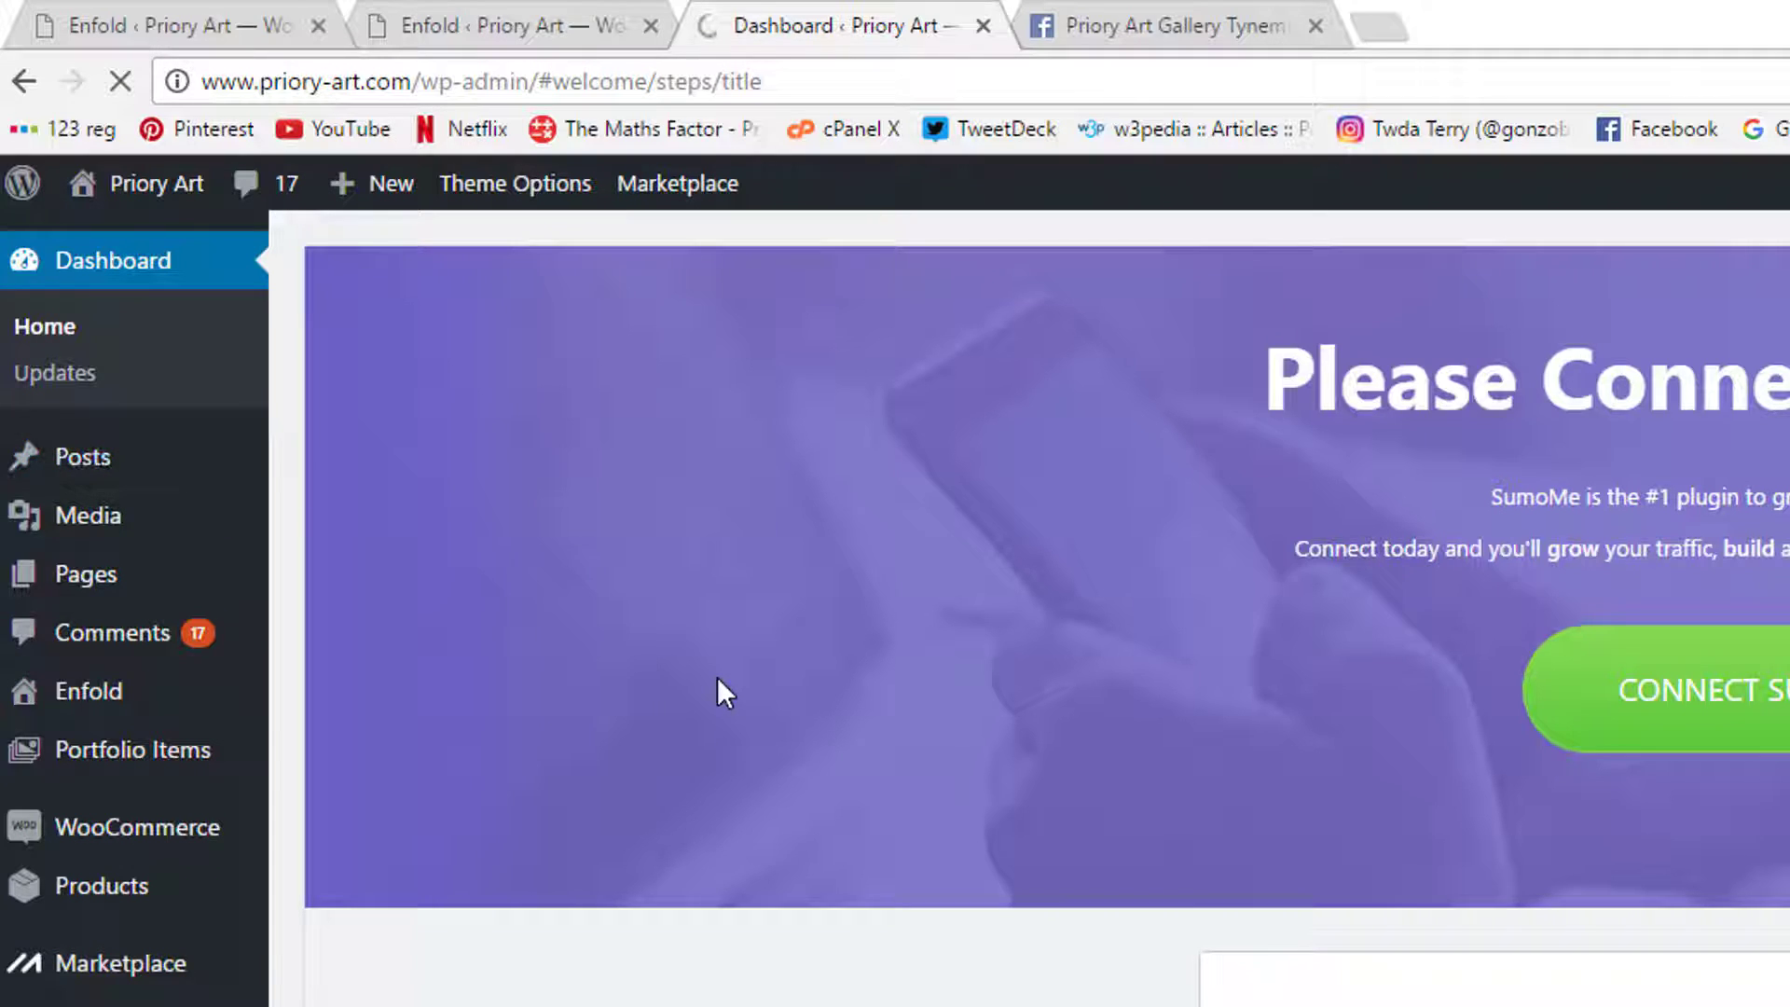
{"action": "mouse_move", "coordinate": [565, 521]}
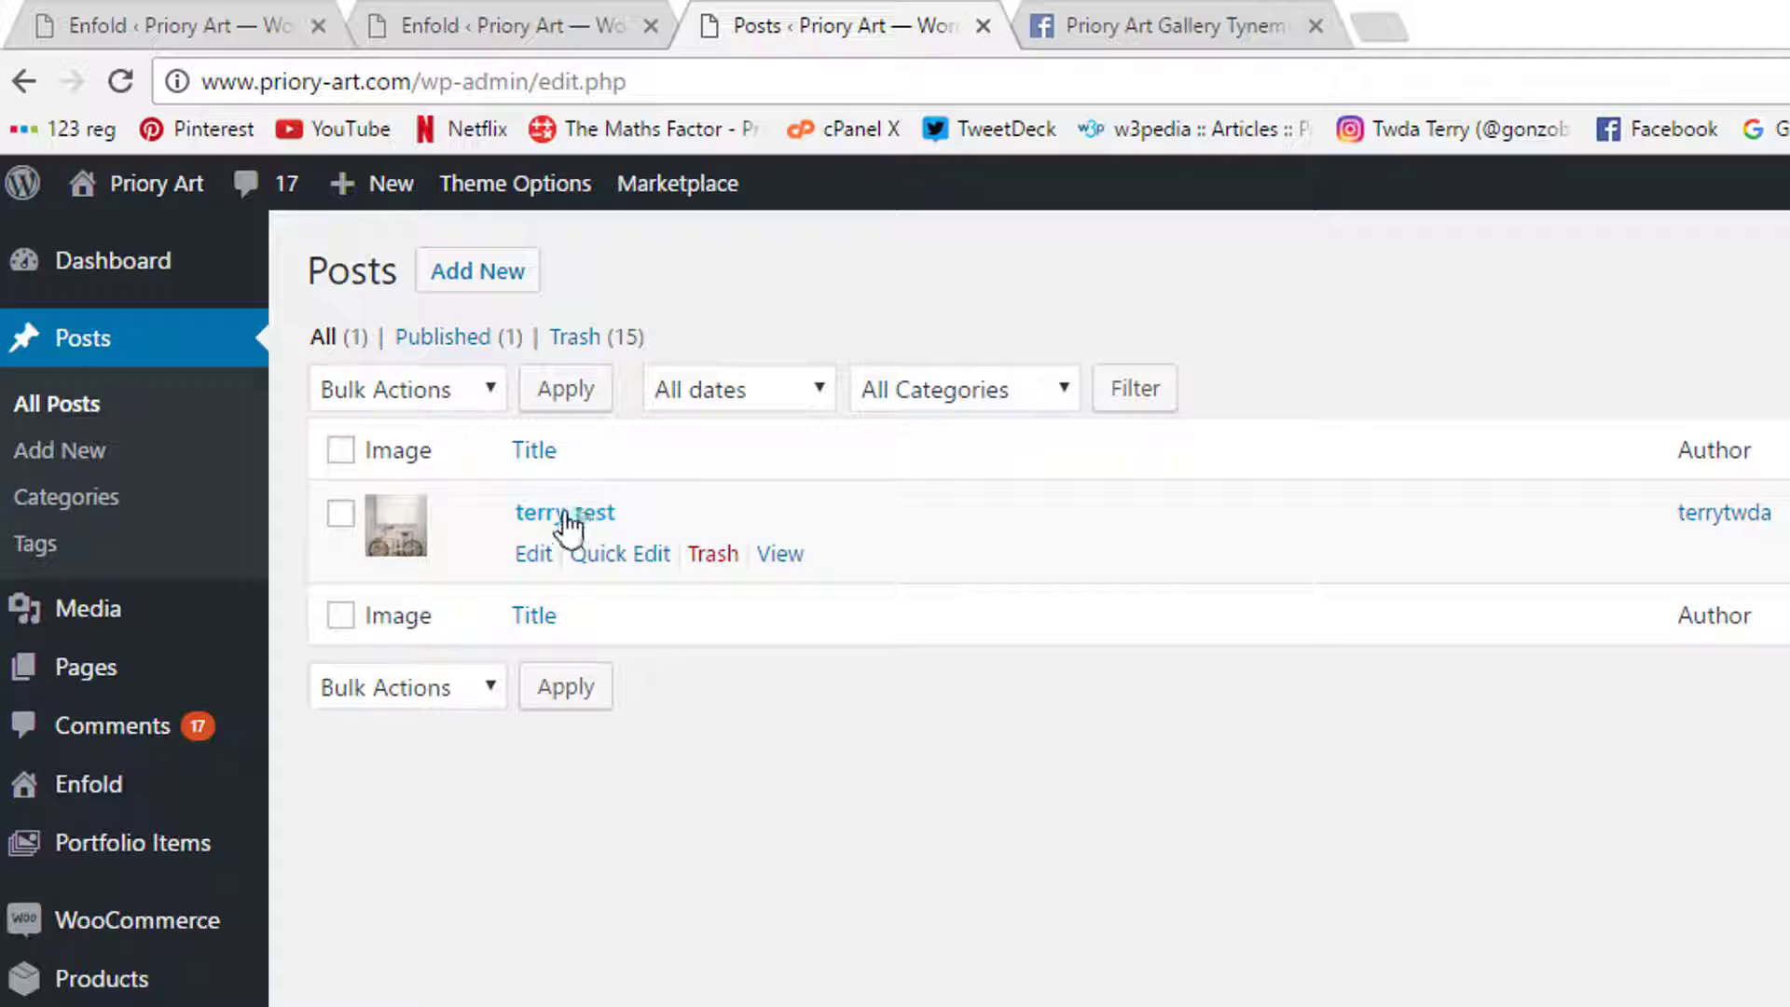
{"action": "left_click", "coordinate": [714, 554]}
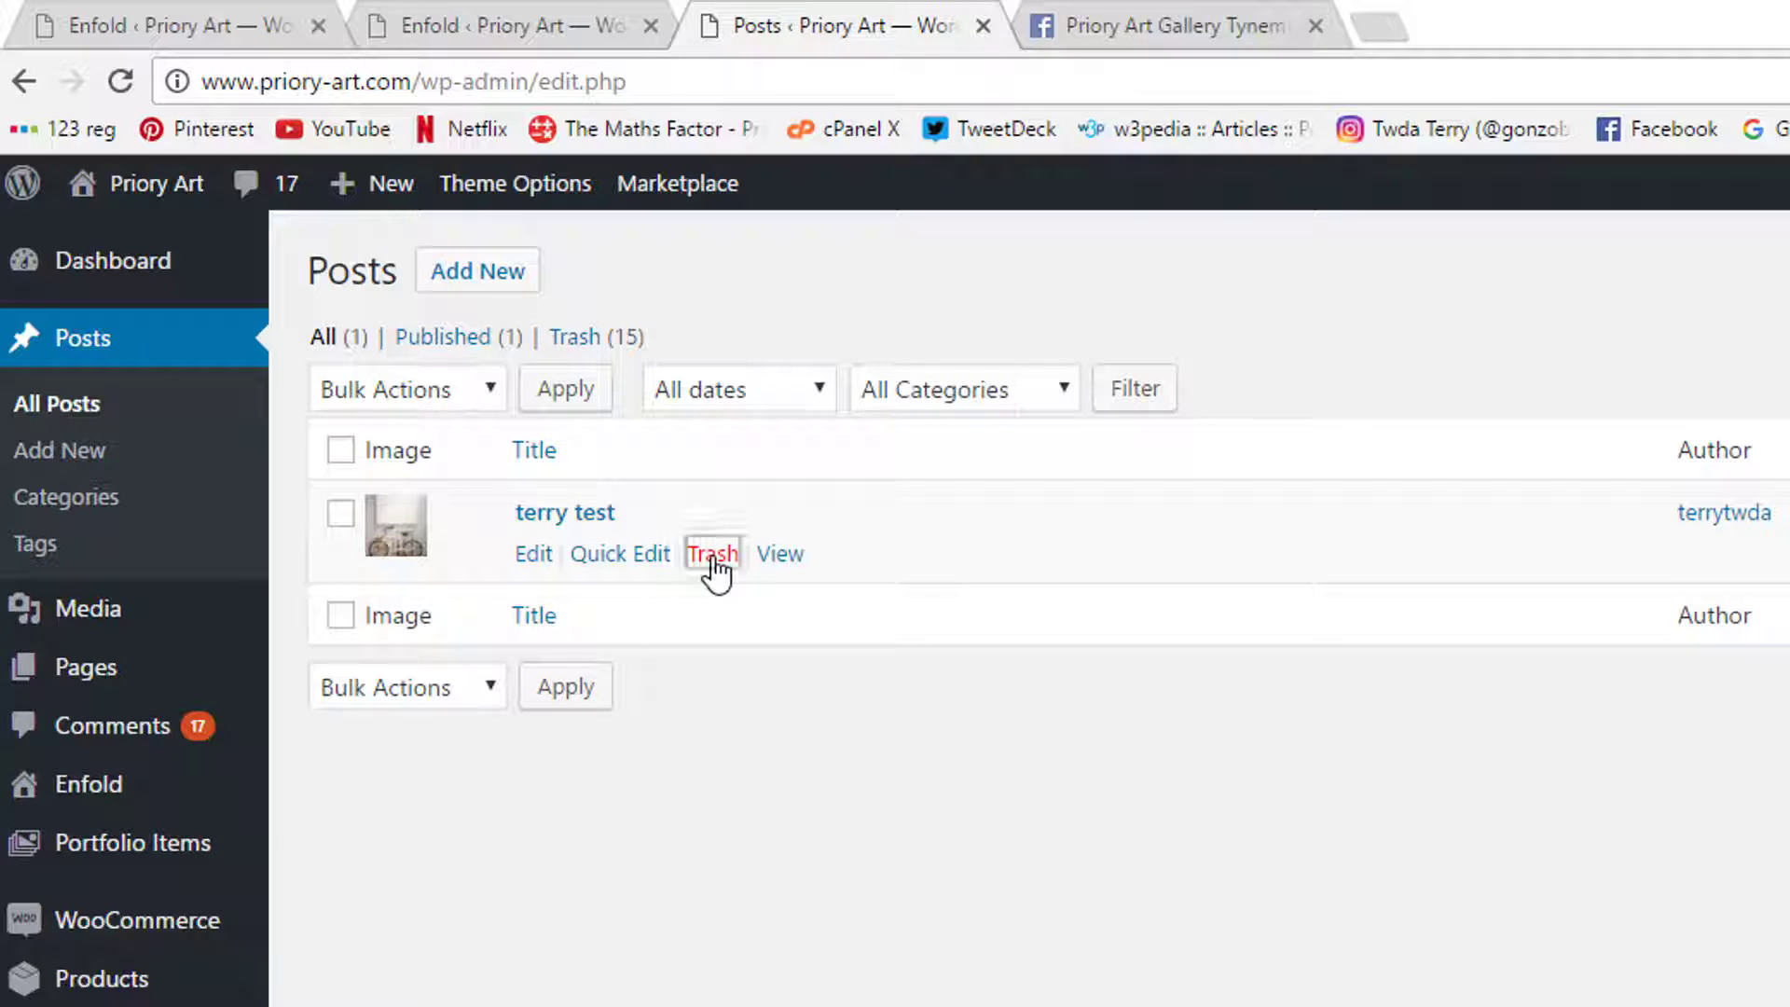